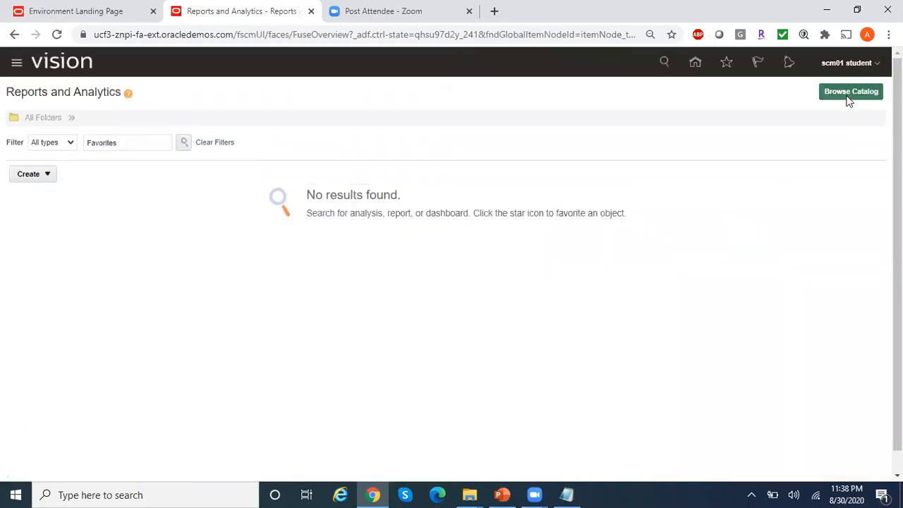
- Open the BI catalog from Reports and Analytics and create a new data model
{"action": "left_click", "coordinate": [851, 93]}
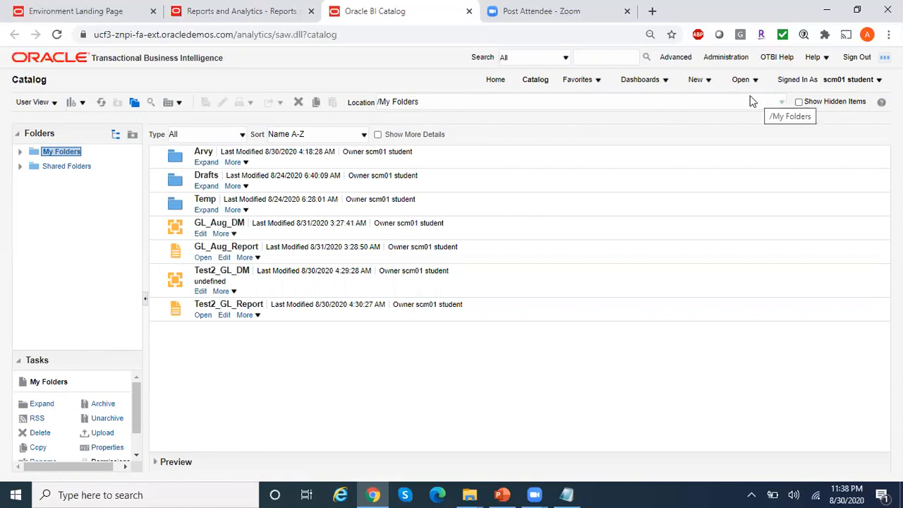
{"action": "left_click", "coordinate": [709, 81]}
{"action": "left_click", "coordinate": [709, 81]}
{"action": "left_click", "coordinate": [709, 81]}
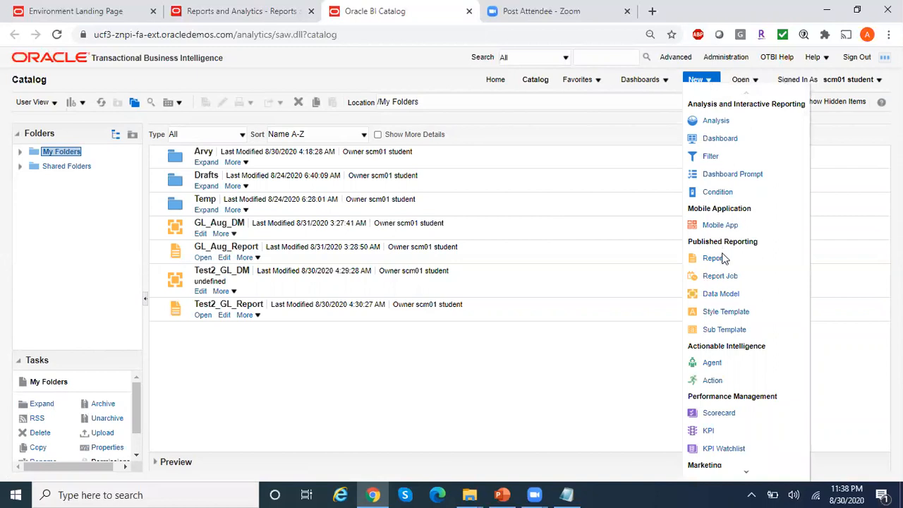
{"action": "left_click", "coordinate": [726, 293]}
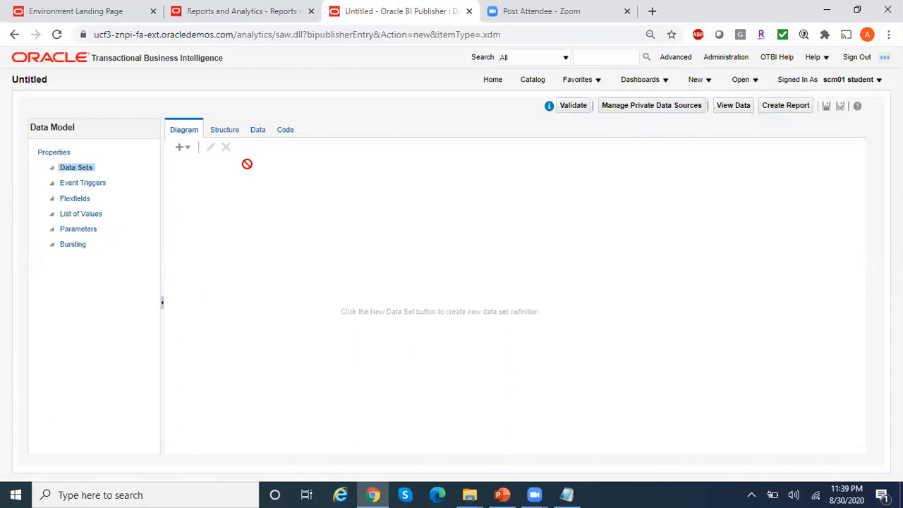
- Start a SQL Query data set named Sample_GL_Query, using the ApplicationDB_FSCM data source and Standard SQL type
{"action": "left_click", "coordinate": [185, 154]}
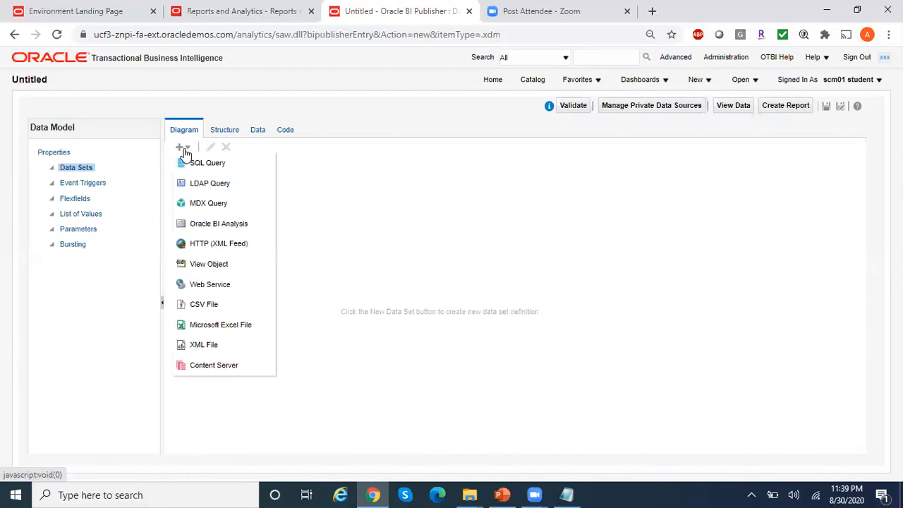
{"action": "left_click", "coordinate": [220, 167]}
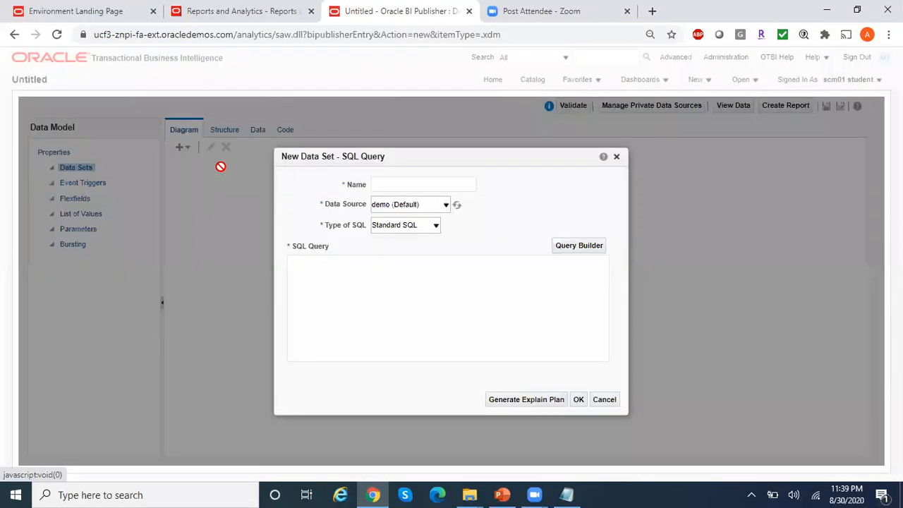
{"action": "left_click", "coordinate": [446, 206]}
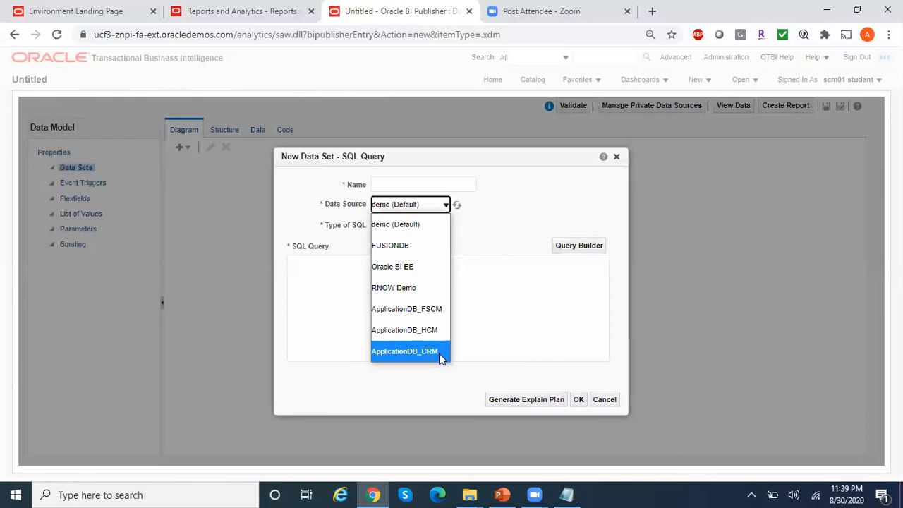
{"action": "left_click", "coordinate": [439, 311]}
{"action": "left_click", "coordinate": [408, 231]}
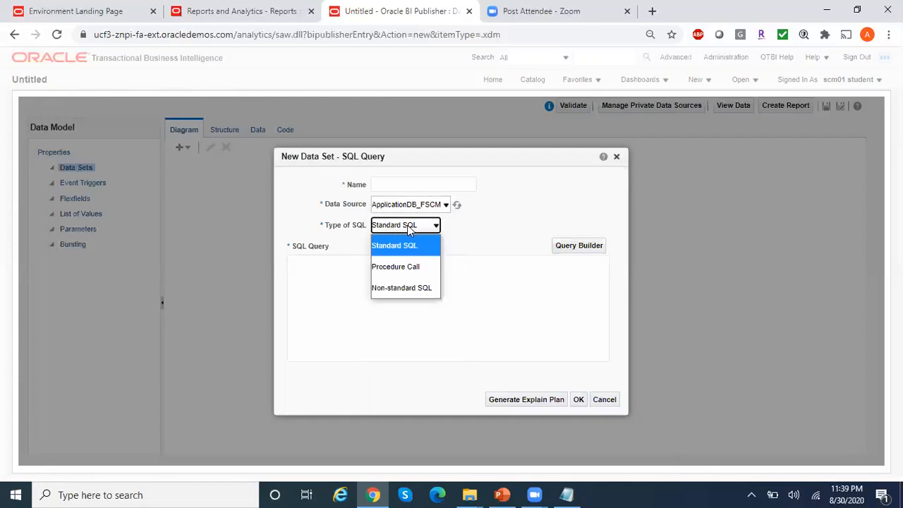
{"action": "left_click", "coordinate": [417, 251]}
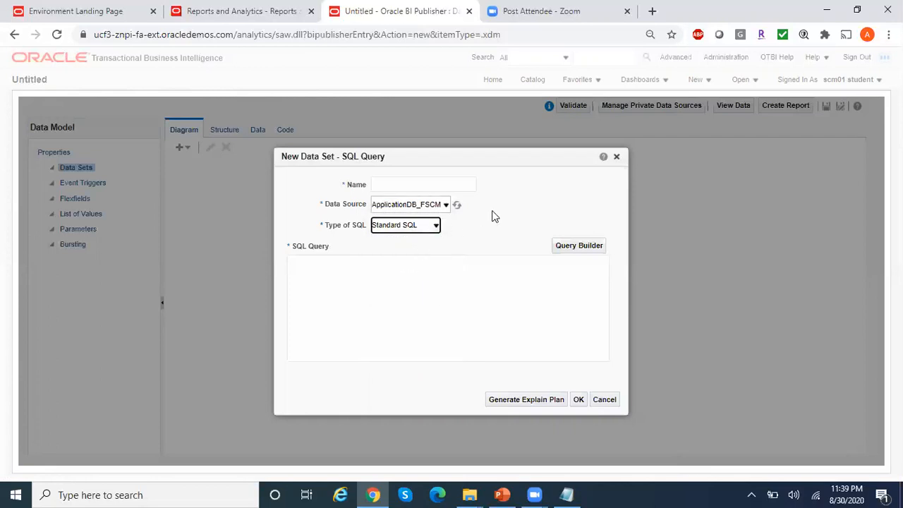
{"action": "left_click", "coordinate": [396, 187]}
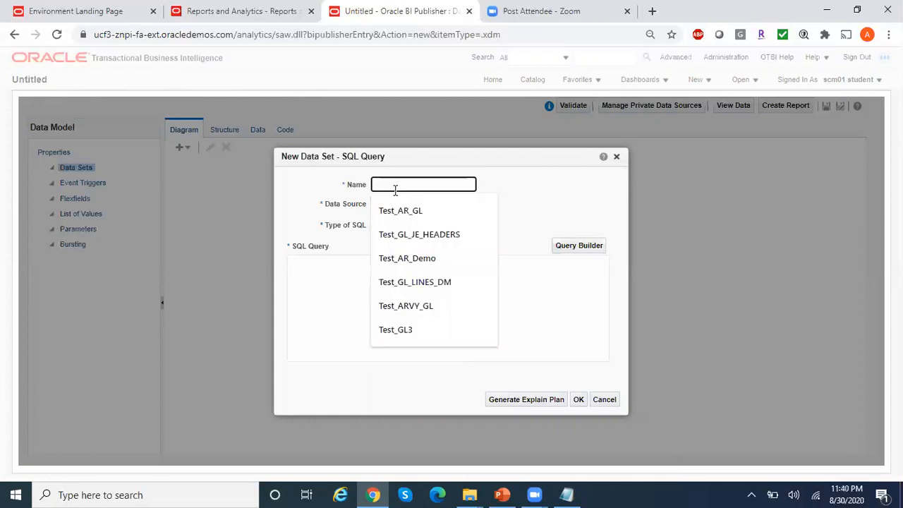
{"action": "type", "text": "Sample_"}
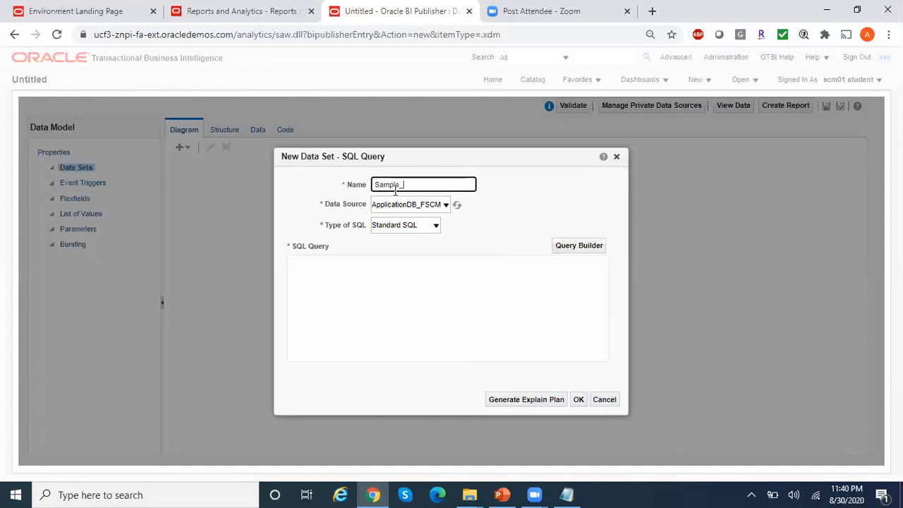
{"action": "type", "text": "GL_Query"}
- Open Query Builder for the data set and set the schema to FUSION
{"action": "left_click", "coordinate": [590, 250]}
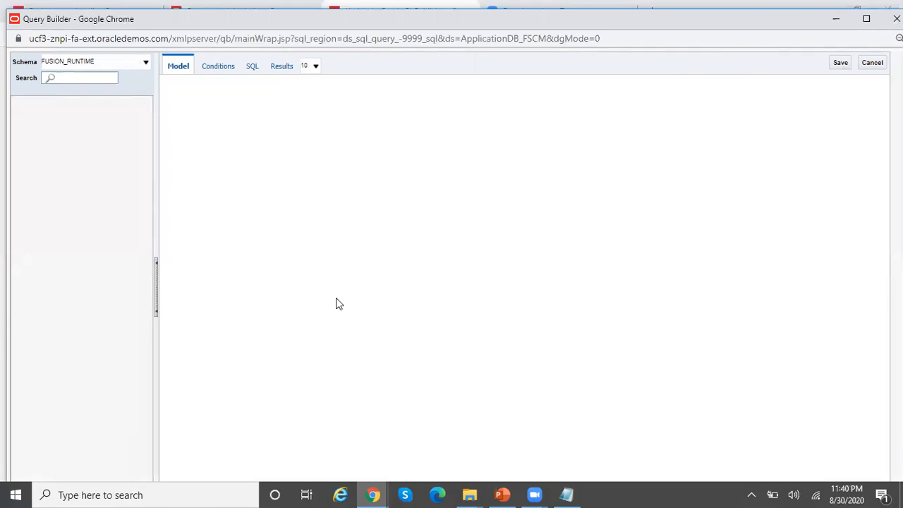
{"action": "left_click", "coordinate": [117, 62]}
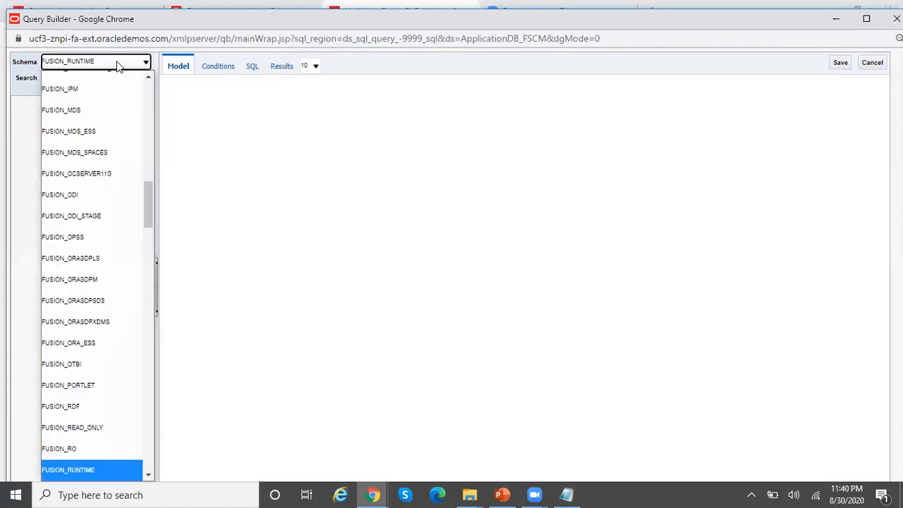
{"action": "key", "text": "Down"}
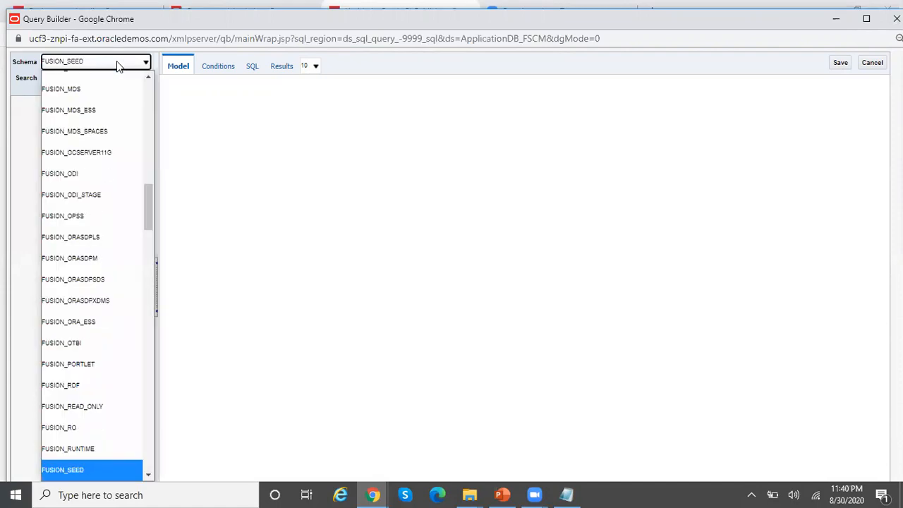
{"action": "key", "text": "Down"}
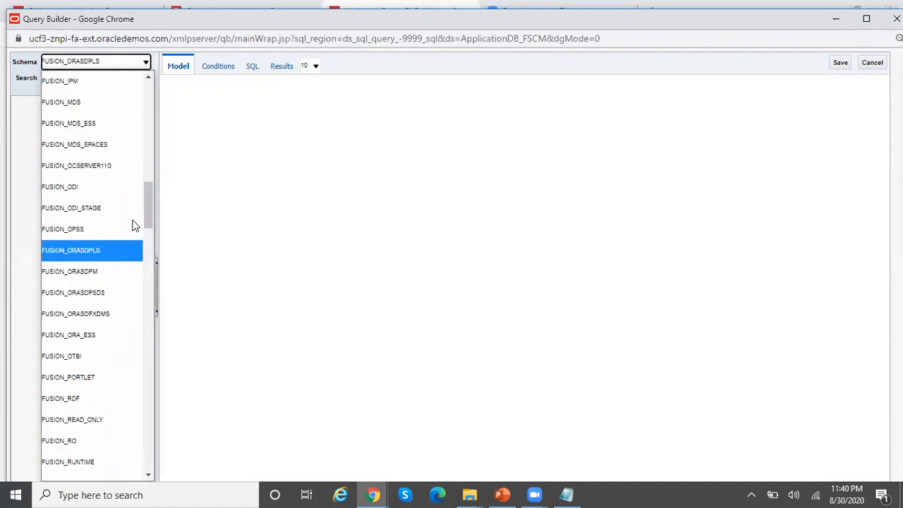
{"action": "left_click_drag", "start_coordinate": [147, 215], "coordinate": [151, 189]}
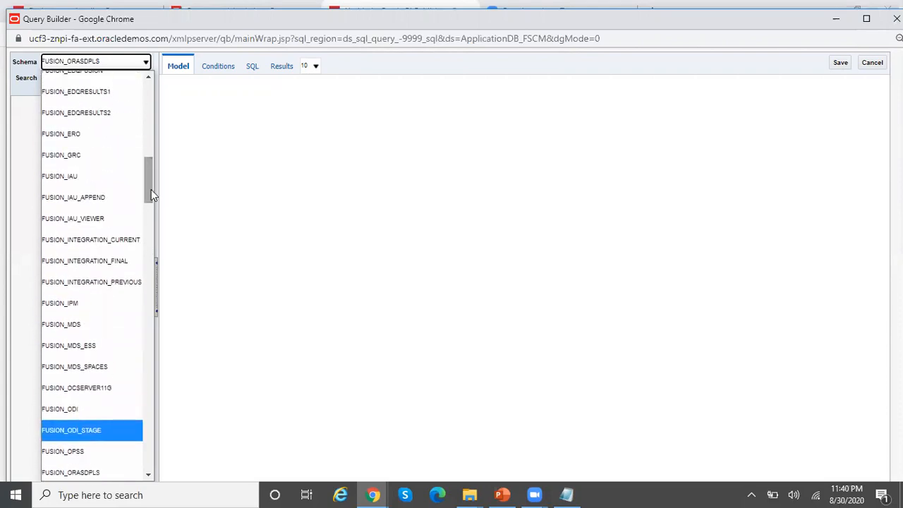
{"action": "key", "text": "Down"}
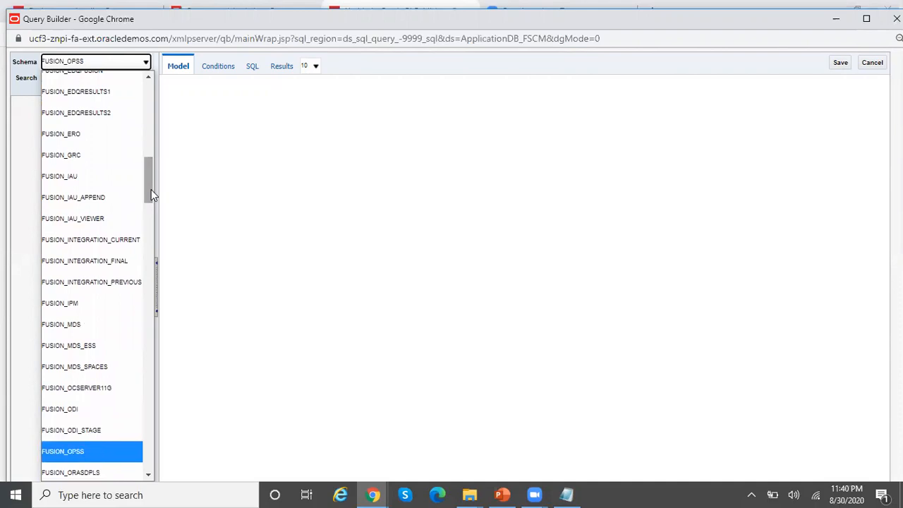
{"action": "left_click", "coordinate": [106, 60]}
{"action": "left_click", "coordinate": [110, 64]}
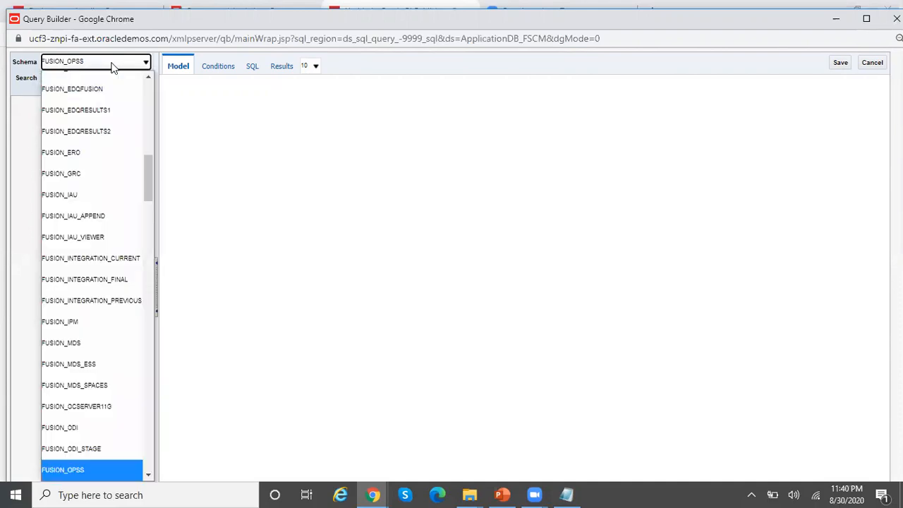
{"action": "left_click_drag", "start_coordinate": [147, 179], "coordinate": [150, 139]}
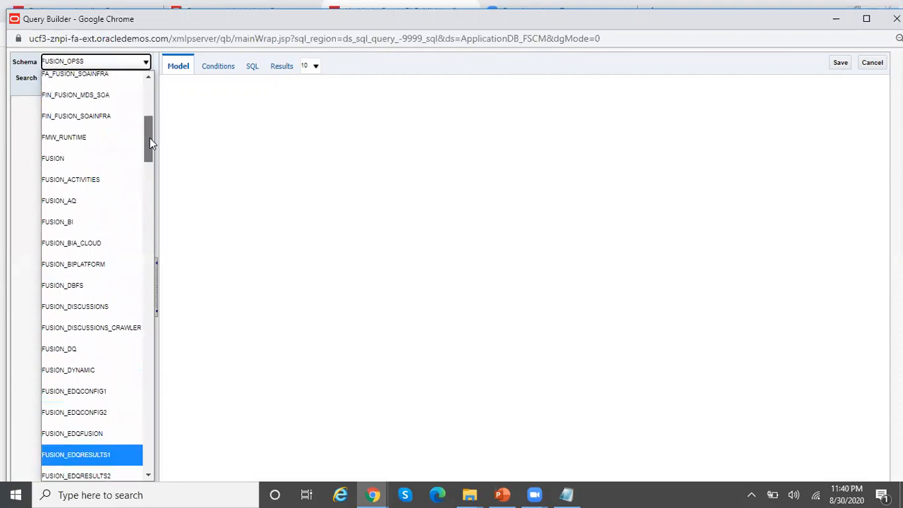
{"action": "left_click", "coordinate": [106, 158]}
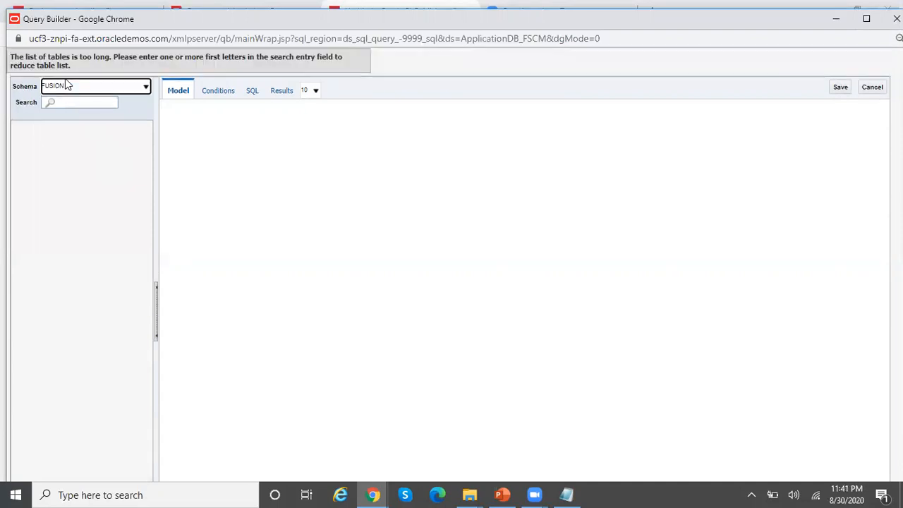
- Search the schema for GL_JE_BATCHES and add that table to the query model
{"action": "left_click", "coordinate": [71, 102]}
{"action": "type", "text": "G"}
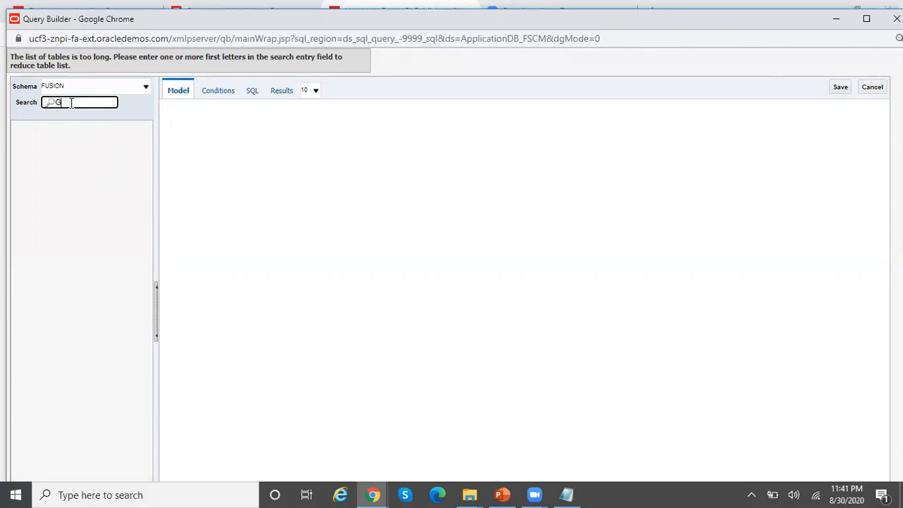
{"action": "type", "text": "L_JE_BATCHES"}
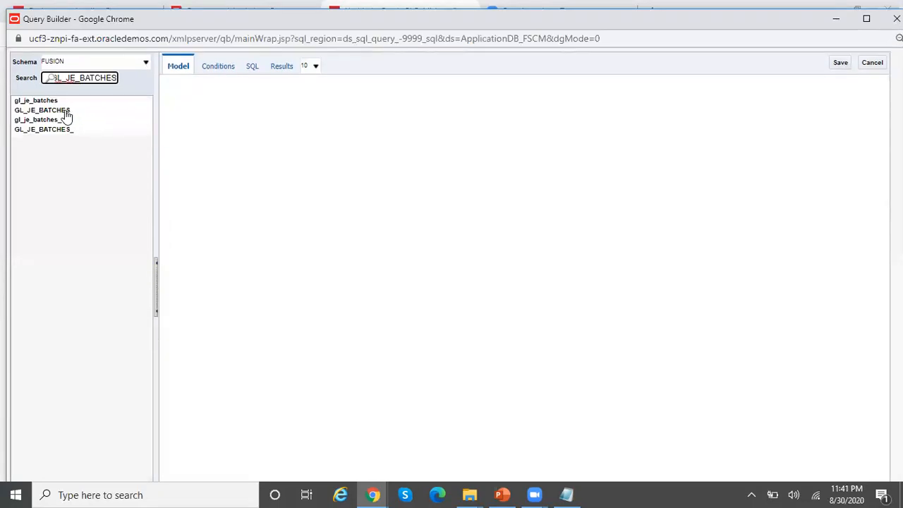
{"action": "left_click_drag", "start_coordinate": [64, 119], "coordinate": [263, 171]}
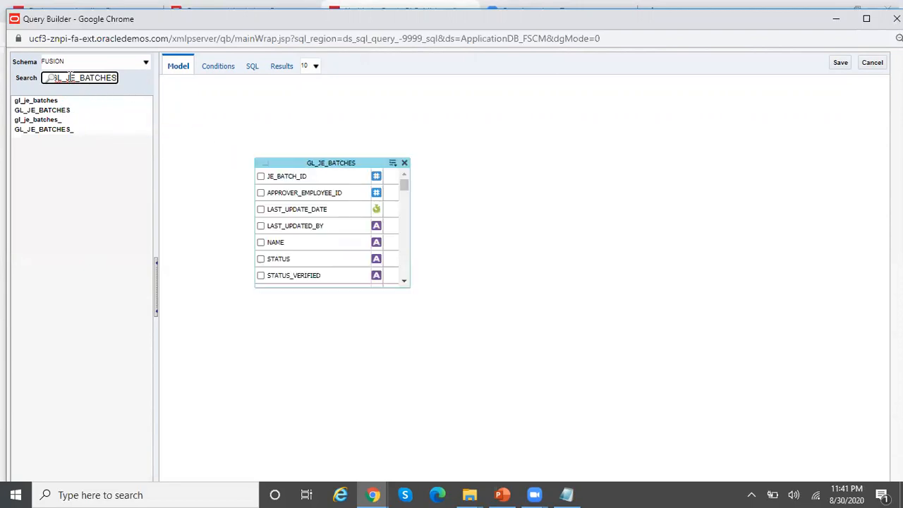
- Search for GL_JE_HEADERS and add that table to the model beside GL_JE_BATCHES
{"action": "left_click_drag", "start_coordinate": [79, 77], "coordinate": [246, 104]}
{"action": "type", "text": "H"}
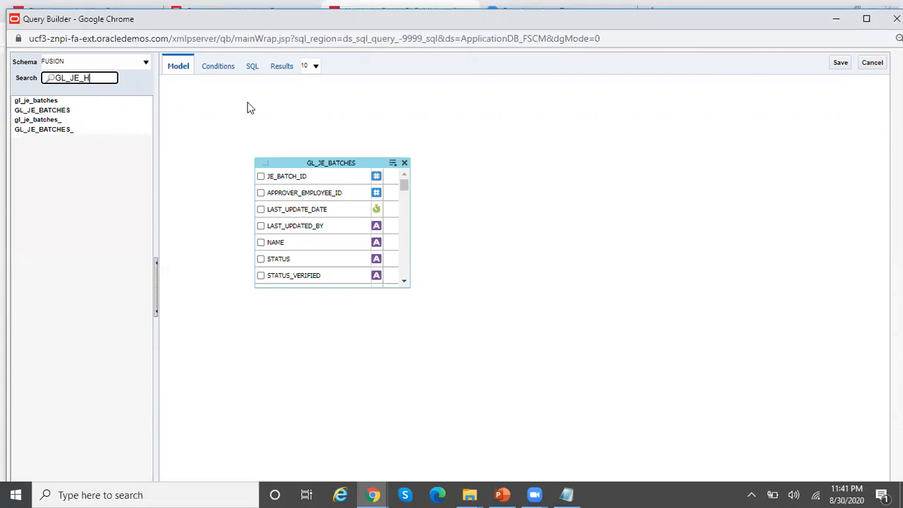
{"action": "type", "text": "EADERS"}
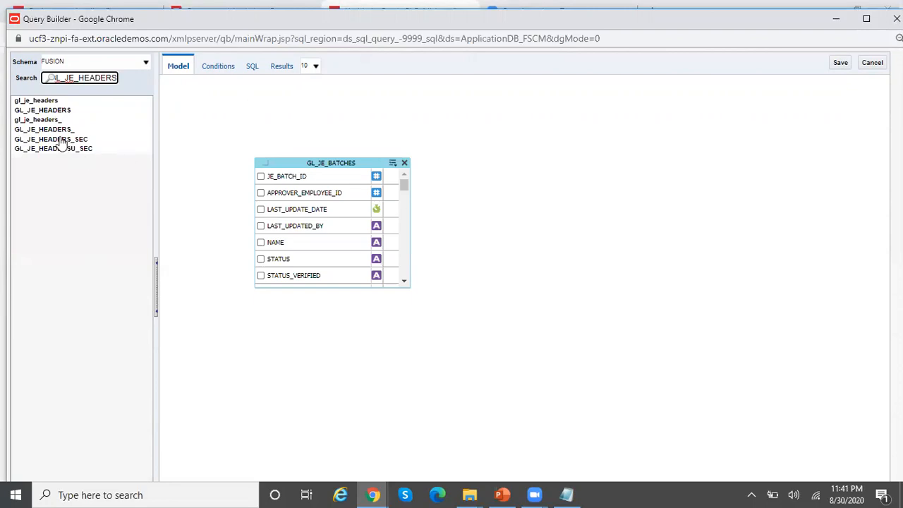
{"action": "left_click_drag", "start_coordinate": [54, 113], "coordinate": [475, 195]}
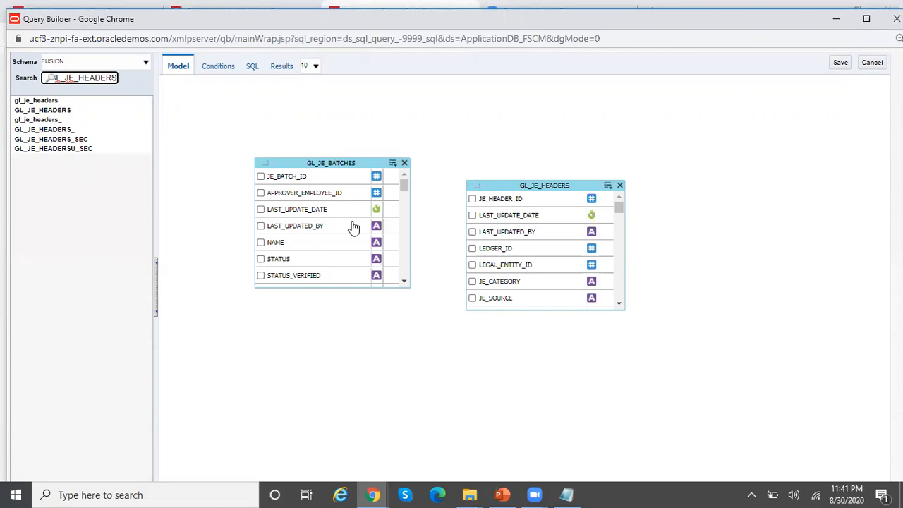
- Include NAME from GL_JE_BATCHES and JE_SOURCE and PERIOD_NAME from GL_JE_HEADERS in the query
{"action": "left_click", "coordinate": [261, 242]}
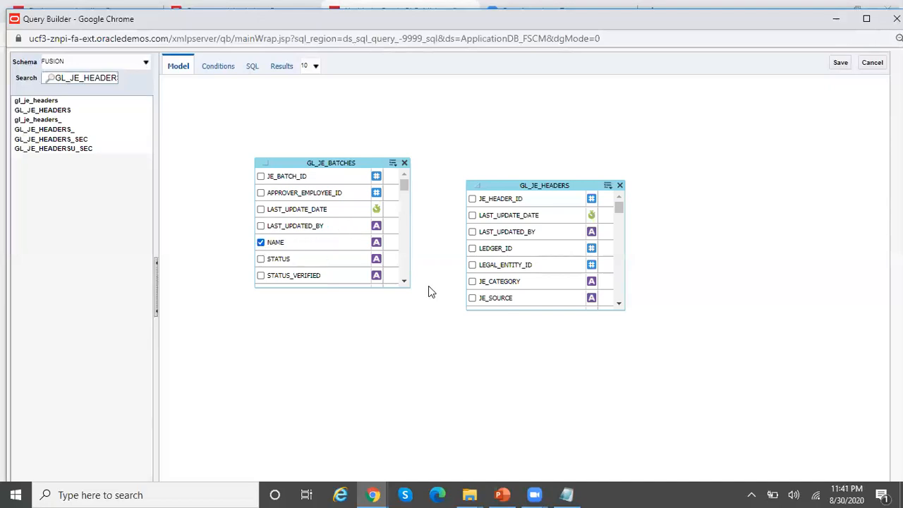
{"action": "left_click", "coordinate": [472, 298]}
{"action": "left_click", "coordinate": [620, 304]}
{"action": "left_click", "coordinate": [621, 305]}
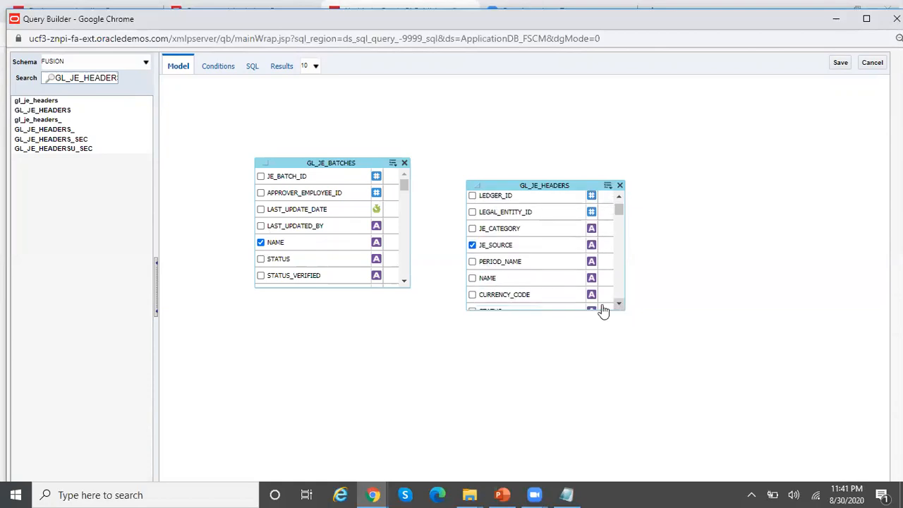
{"action": "left_click", "coordinate": [473, 262]}
- Include the RUNNING_TOTAL_ACCOUNTED_DR and RUNNING_TOTAL_ACCOUNTED_CR columns of GL_JE_HEADERS in the query
{"action": "left_click", "coordinate": [619, 304]}
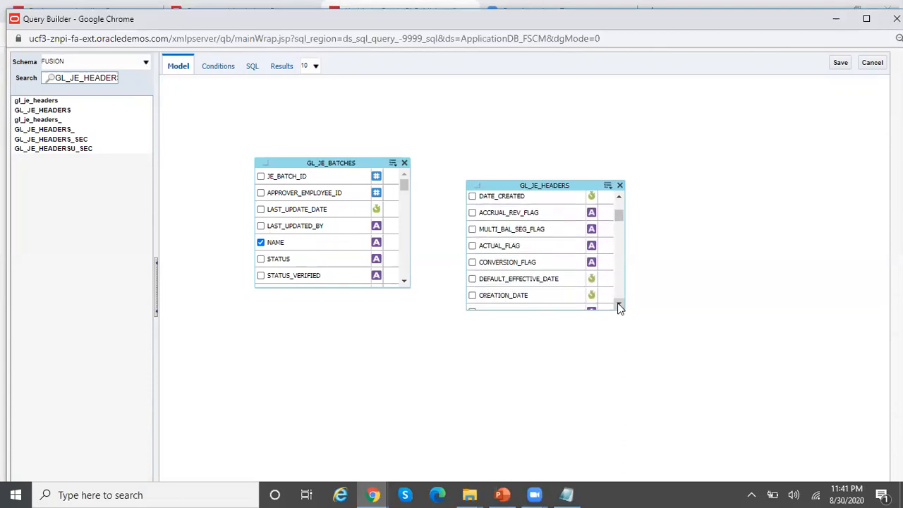
{"action": "left_click", "coordinate": [619, 305]}
{"action": "left_click", "coordinate": [619, 304]}
{"action": "left_click", "coordinate": [618, 304]}
{"action": "left_click", "coordinate": [619, 304]}
{"action": "left_click", "coordinate": [619, 304]}
{"action": "left_click", "coordinate": [618, 304]}
{"action": "left_click", "coordinate": [619, 304]}
{"action": "left_click", "coordinate": [619, 304]}
{"action": "left_click", "coordinate": [619, 304]}
{"action": "left_click", "coordinate": [619, 304]}
{"action": "left_click", "coordinate": [619, 304]}
{"action": "left_click", "coordinate": [619, 304]}
{"action": "left_click", "coordinate": [619, 304]}
{"action": "left_click", "coordinate": [619, 304]}
{"action": "left_click", "coordinate": [619, 304]}
{"action": "left_click", "coordinate": [472, 256]}
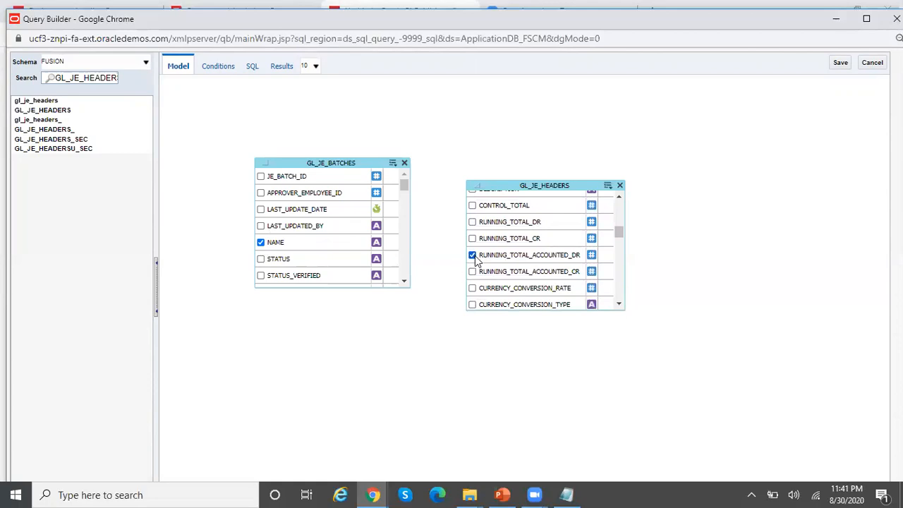
{"action": "left_click", "coordinate": [473, 271]}
- Join GL_JE_HEADERS to GL_JE_BATCHES on the JE_BATCH_ID column
{"action": "left_click_drag", "start_coordinate": [619, 233], "coordinate": [622, 207]}
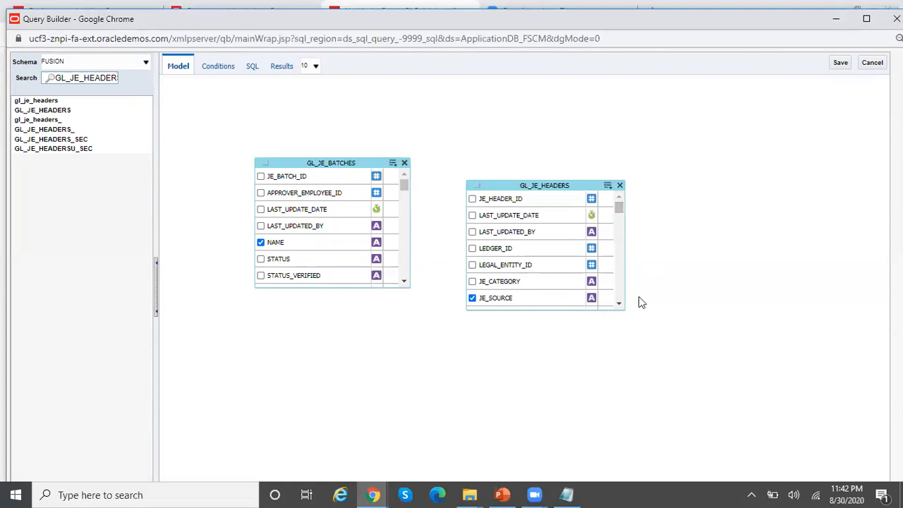
{"action": "left_click", "coordinate": [620, 306]}
{"action": "left_click", "coordinate": [620, 306]}
{"action": "left_click", "coordinate": [620, 306]}
{"action": "left_click", "coordinate": [620, 305]}
{"action": "left_click", "coordinate": [620, 305]}
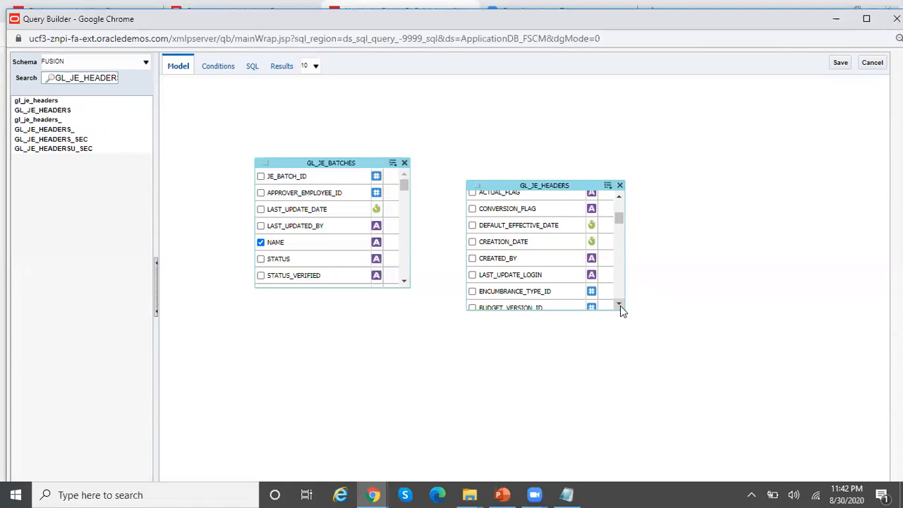
{"action": "scroll", "coordinate": [620, 306], "scroll_direction": "down", "scroll_amount": 5}
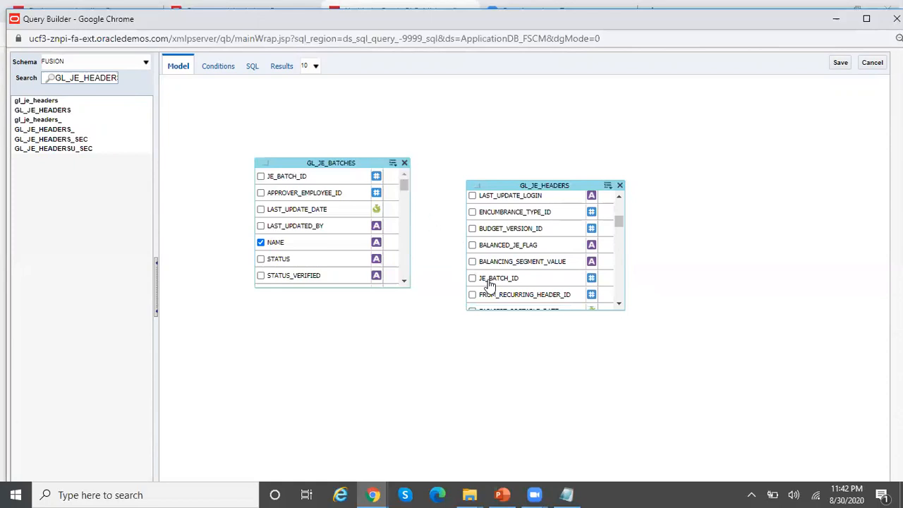
{"action": "left_click_drag", "start_coordinate": [466, 275], "coordinate": [285, 185]}
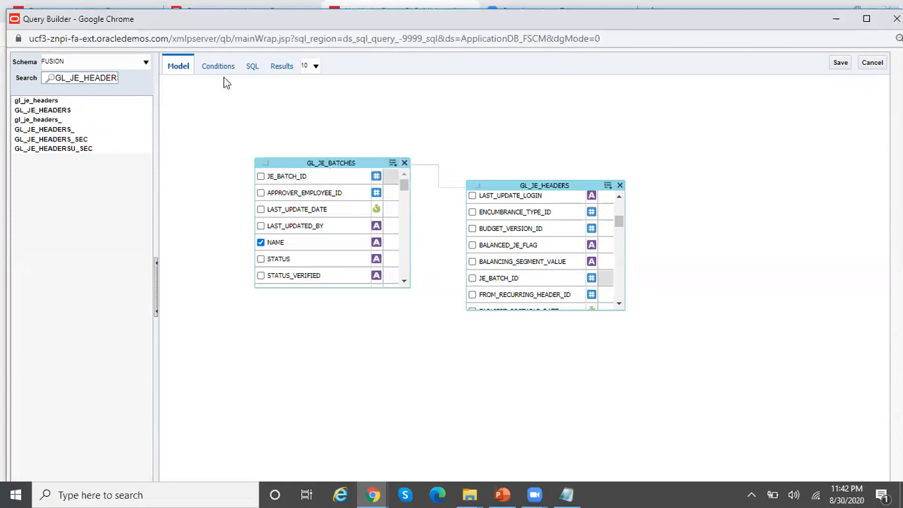
- Review the generated SQL statement and preview the rows returned by the query
{"action": "left_click", "coordinate": [253, 68]}
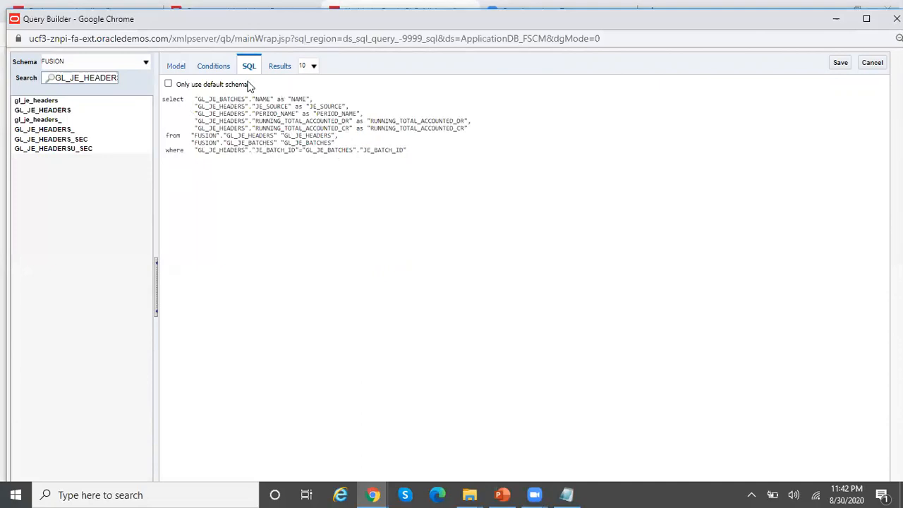
{"action": "left_click", "coordinate": [275, 72]}
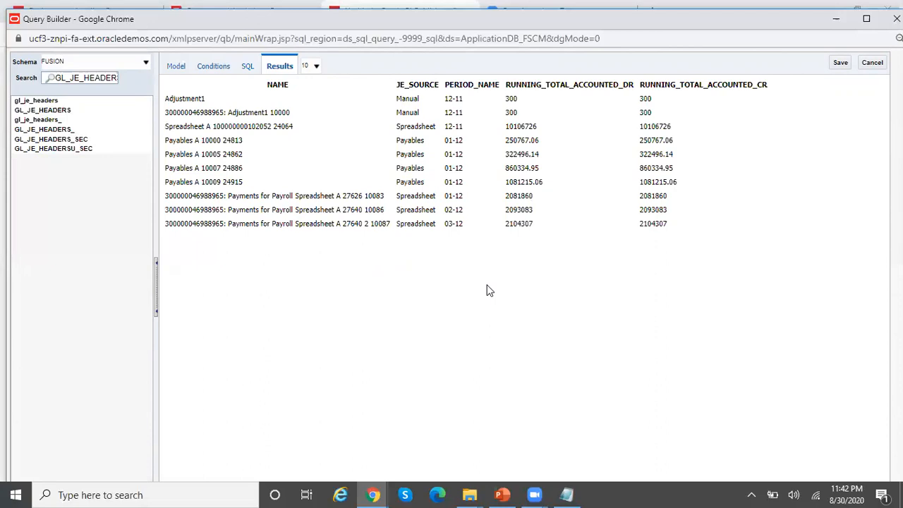
- Show 50 rows in the query results preview and look through the rows
{"action": "left_click", "coordinate": [315, 67]}
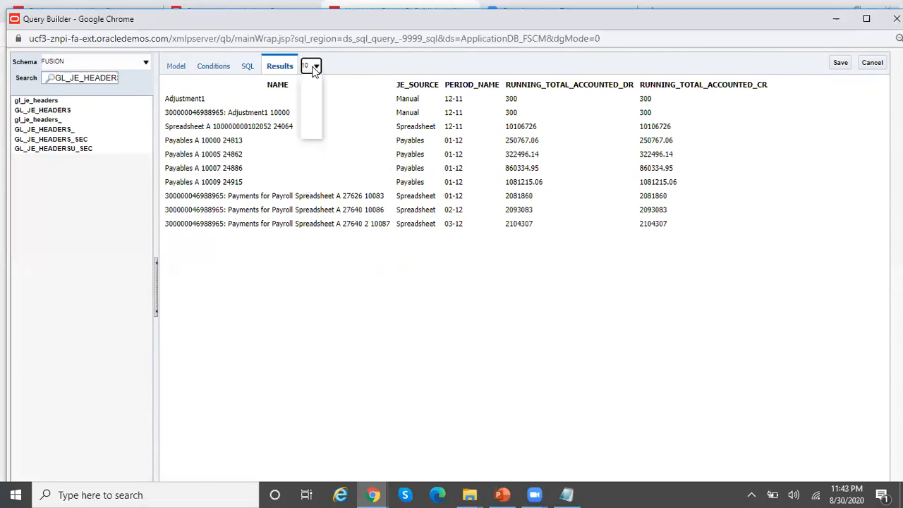
{"action": "left_click", "coordinate": [315, 113]}
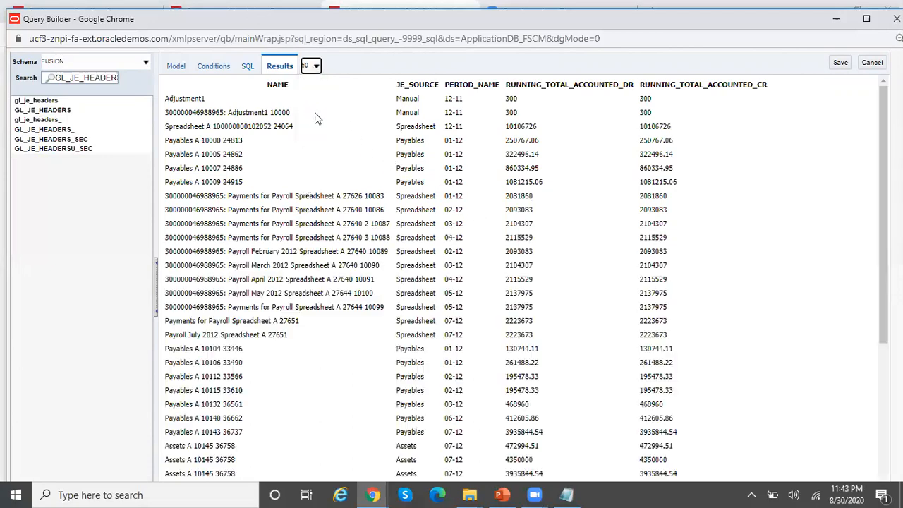
{"action": "mouse_move", "coordinate": [883, 205]}
{"action": "left_mouse_down"}
{"action": "mouse_move", "coordinate": [883, 357]}
{"action": "mouse_move", "coordinate": [884, 205]}
{"action": "left_mouse_up"}
- Filter JE_SOURCE with the condition ='Spreadsheet' and check the filtered rows and the generated SQL
{"action": "left_click", "coordinate": [214, 66]}
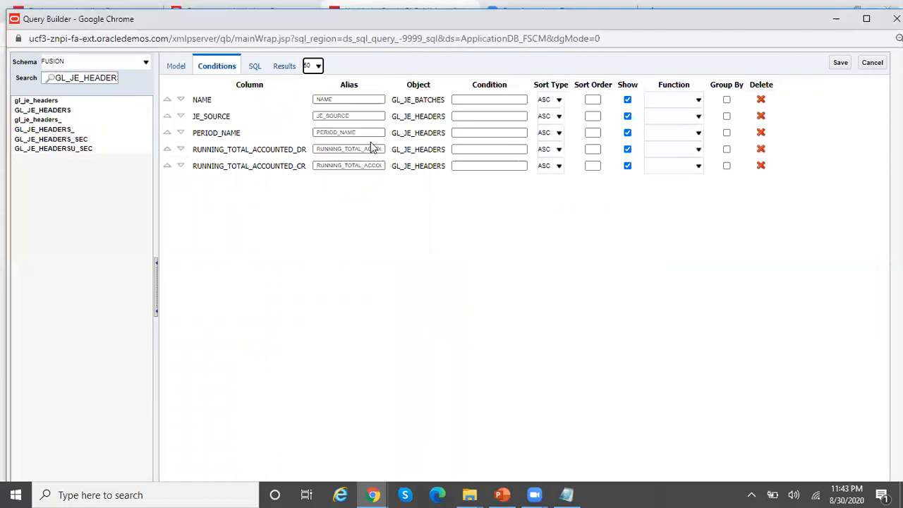
{"action": "left_click", "coordinate": [473, 117]}
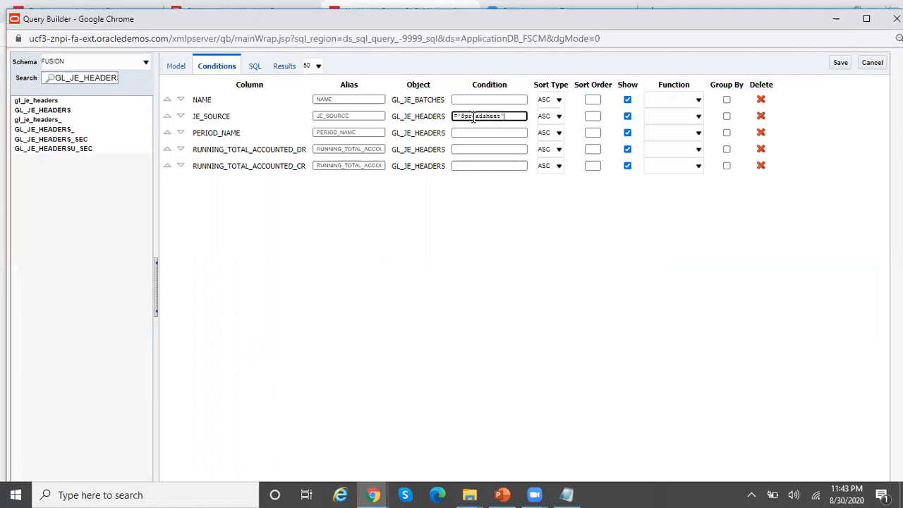
{"action": "left_click", "coordinate": [284, 68]}
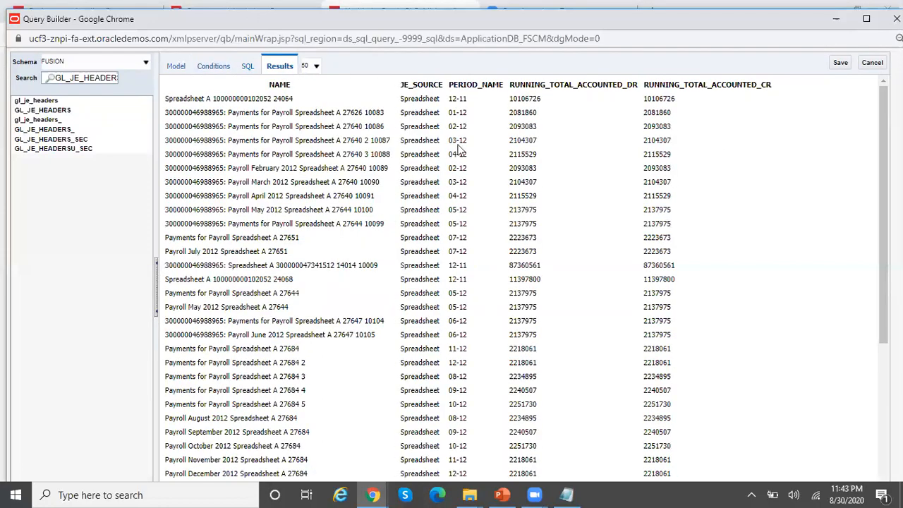
{"action": "mouse_move", "coordinate": [883, 212]}
{"action": "left_mouse_down"}
{"action": "mouse_move", "coordinate": [883, 351]}
{"action": "mouse_move", "coordinate": [883, 213]}
{"action": "left_mouse_up"}
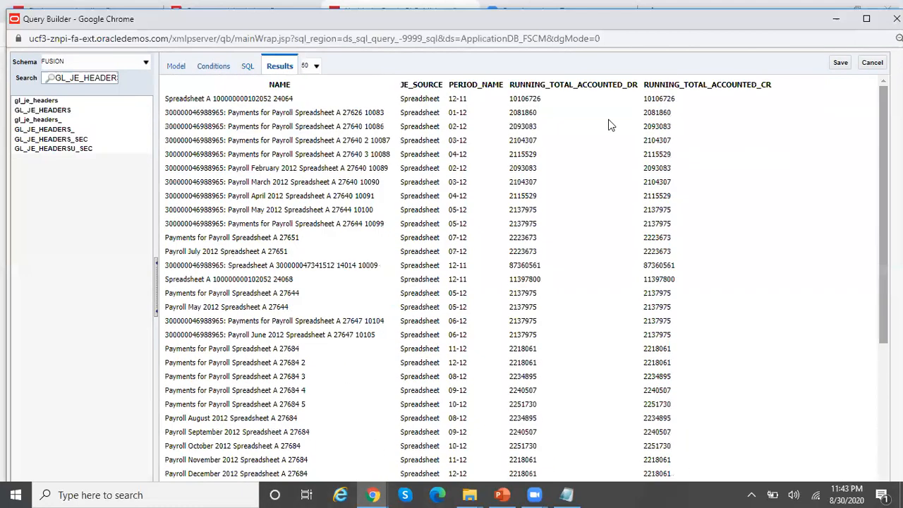
{"action": "left_click", "coordinate": [251, 67]}
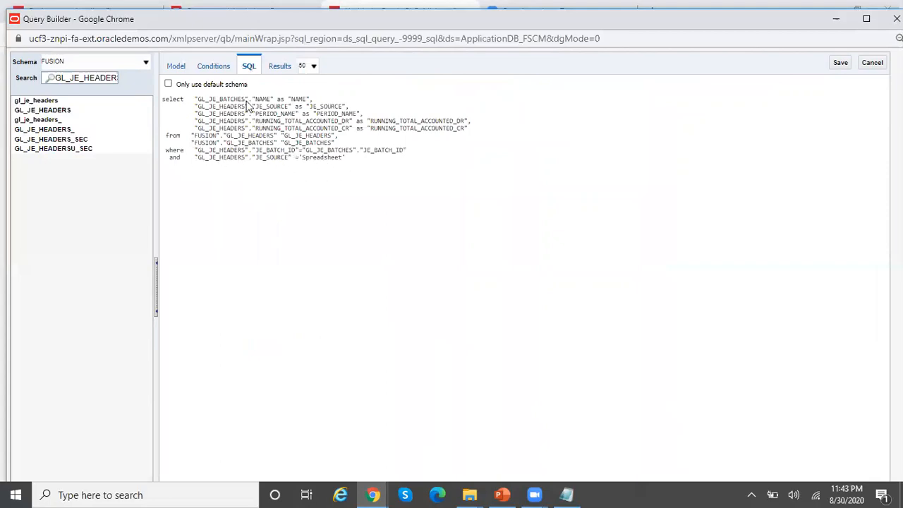
- Check the functions offered for the NAME column, remove the JE_SOURCE condition and preview the rows again
{"action": "left_click", "coordinate": [213, 66]}
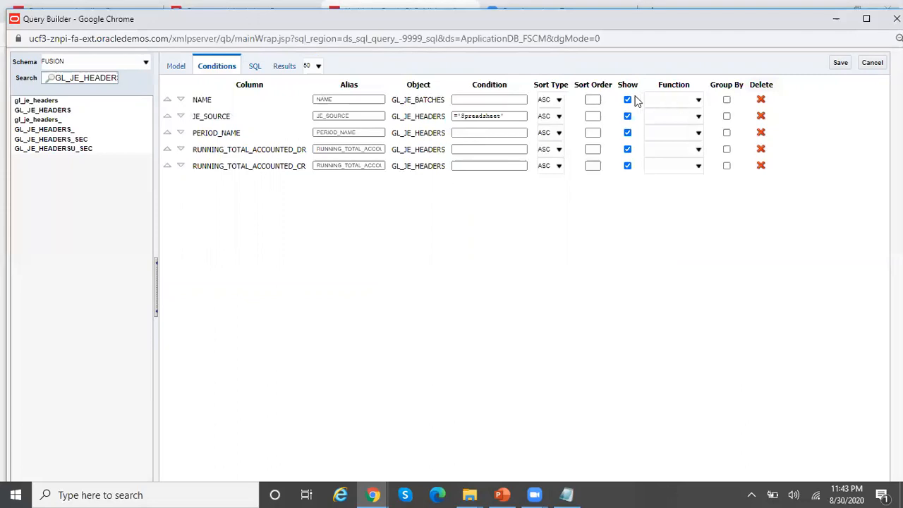
{"action": "left_click", "coordinate": [697, 103]}
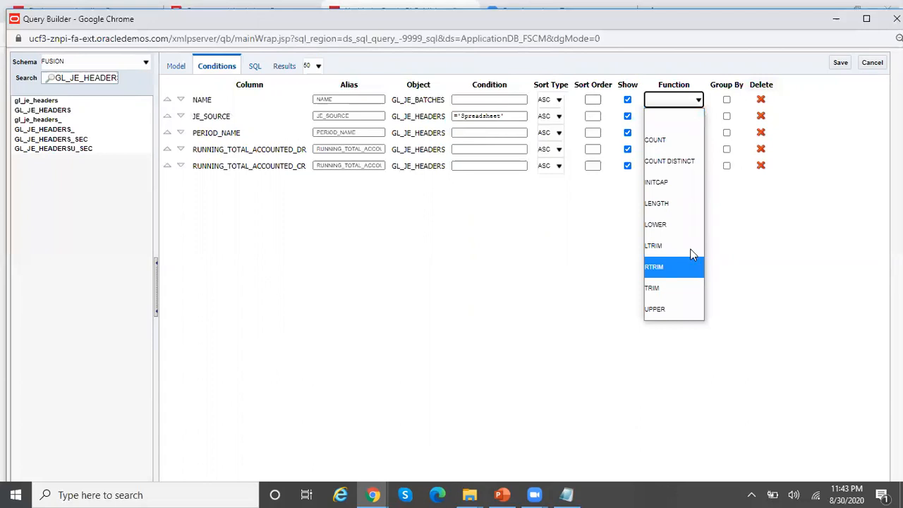
{"action": "left_click", "coordinate": [760, 229]}
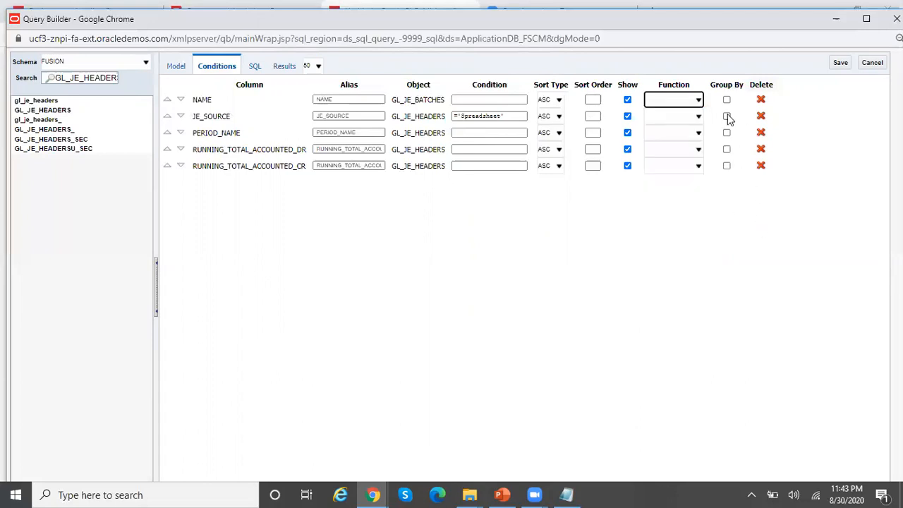
{"action": "triple_click", "coordinate": [512, 116]}
{"action": "key", "text": "BackSpace"}
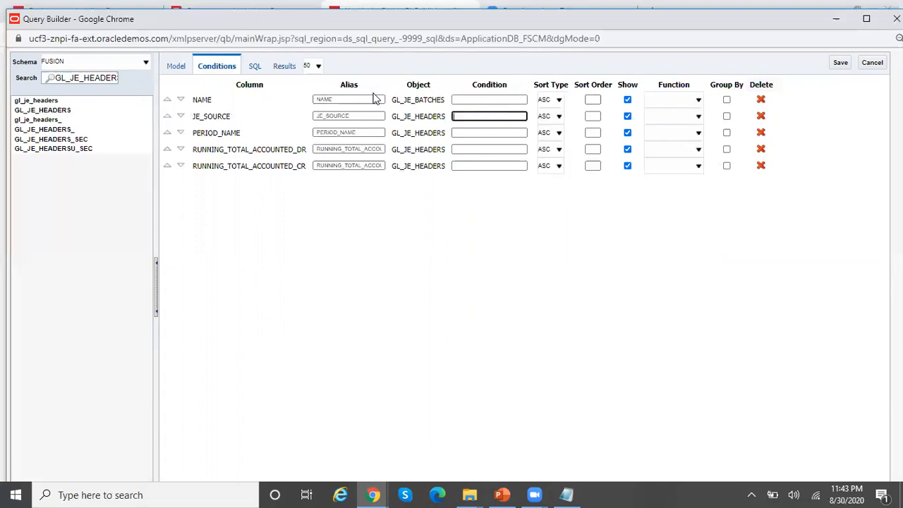
{"action": "left_click", "coordinate": [284, 66]}
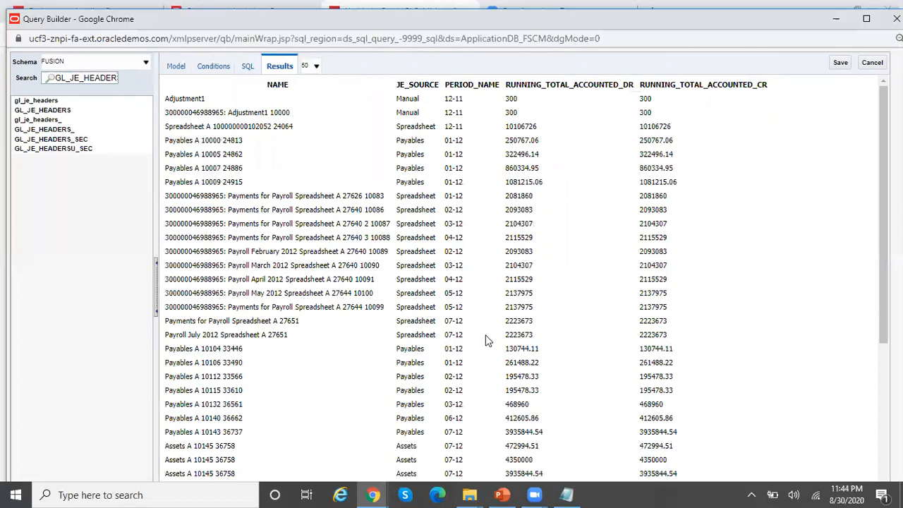
- Save the built query into the Sample_GL_Query data set and create the data set
{"action": "left_click", "coordinate": [178, 68]}
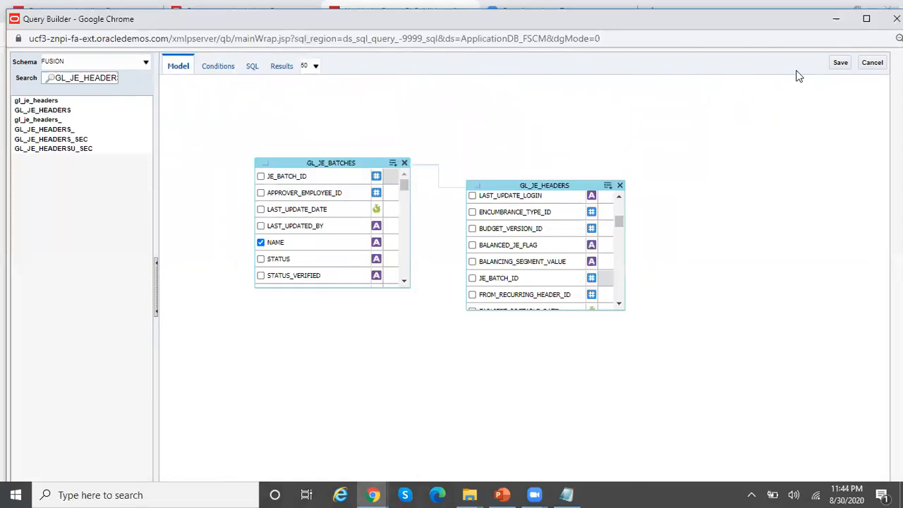
{"action": "left_click", "coordinate": [841, 62]}
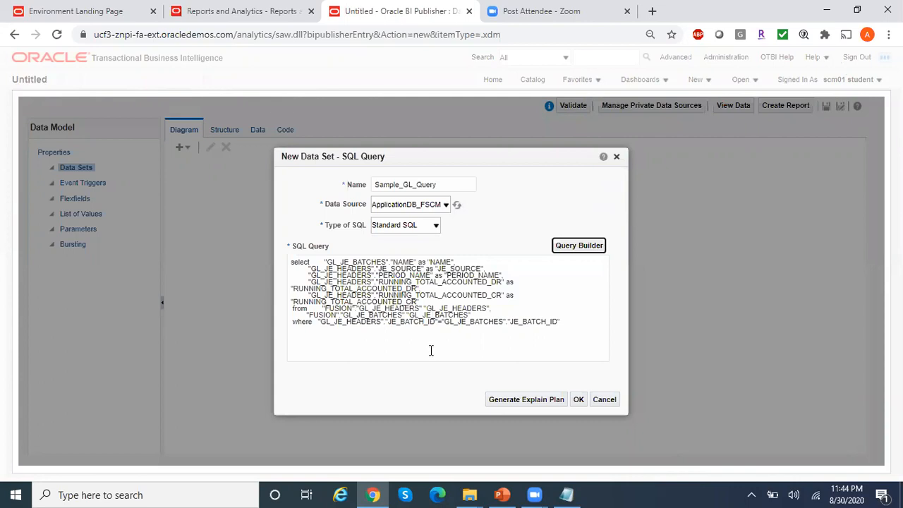
{"action": "left_click", "coordinate": [571, 325]}
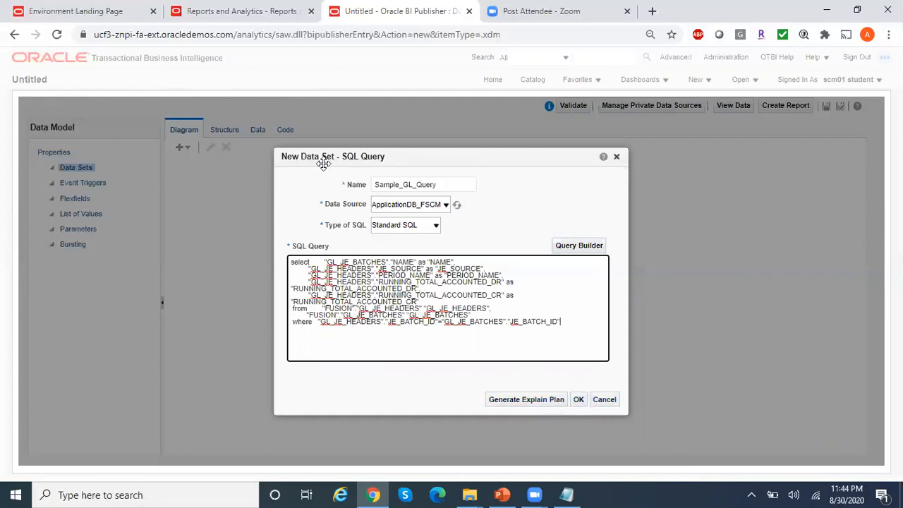
{"action": "left_click", "coordinate": [576, 399]}
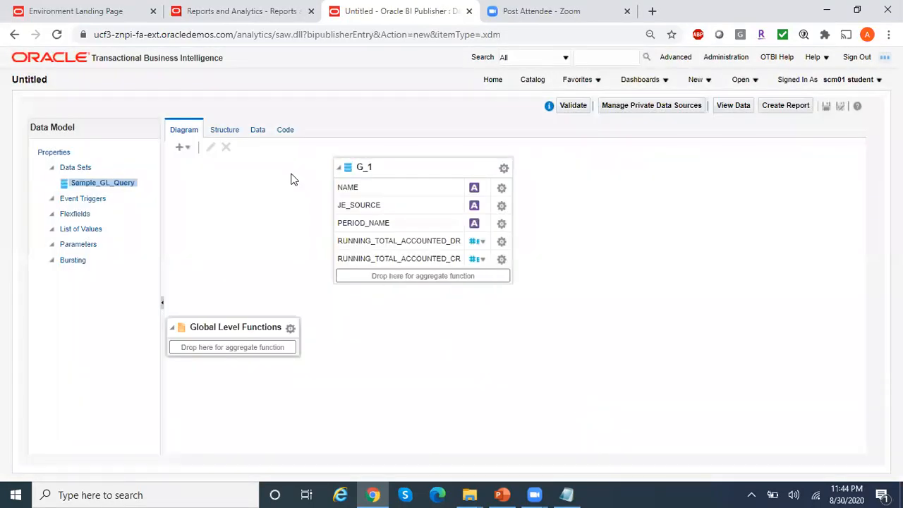
- View the data set's rows as a table and save them as sample data
{"action": "left_click", "coordinate": [222, 132]}
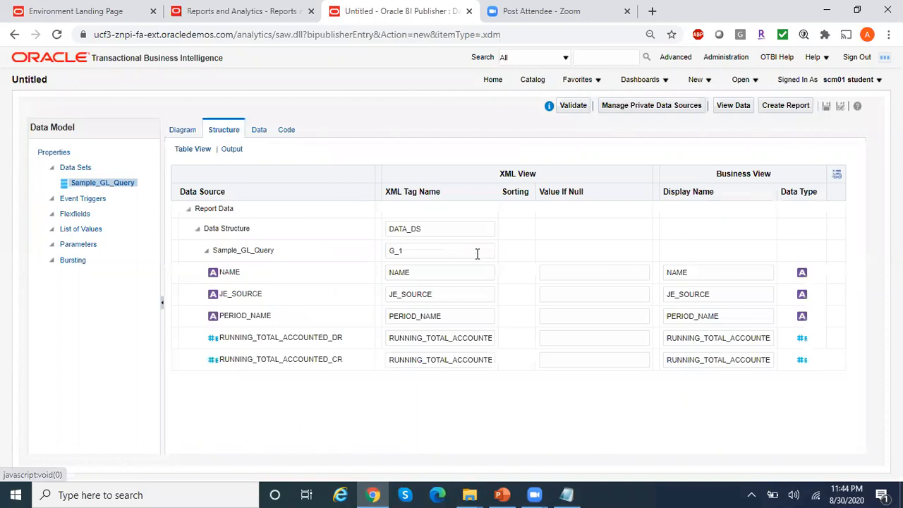
{"action": "left_click", "coordinate": [258, 131]}
{"action": "left_click", "coordinate": [242, 158]}
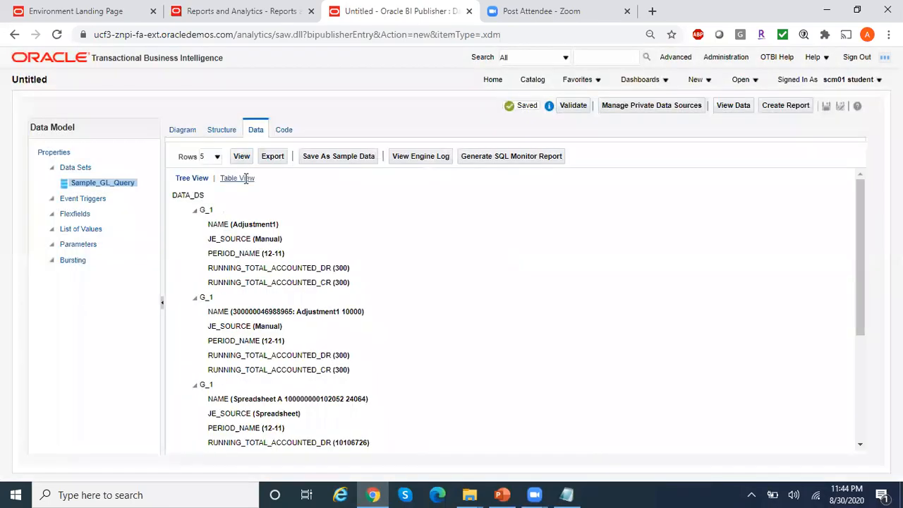
{"action": "left_click", "coordinate": [240, 177]}
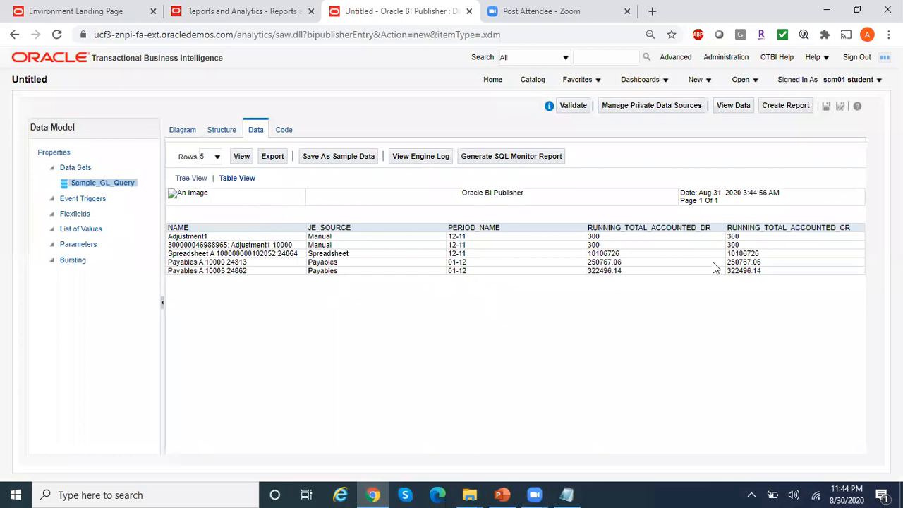
{"action": "left_click", "coordinate": [349, 157]}
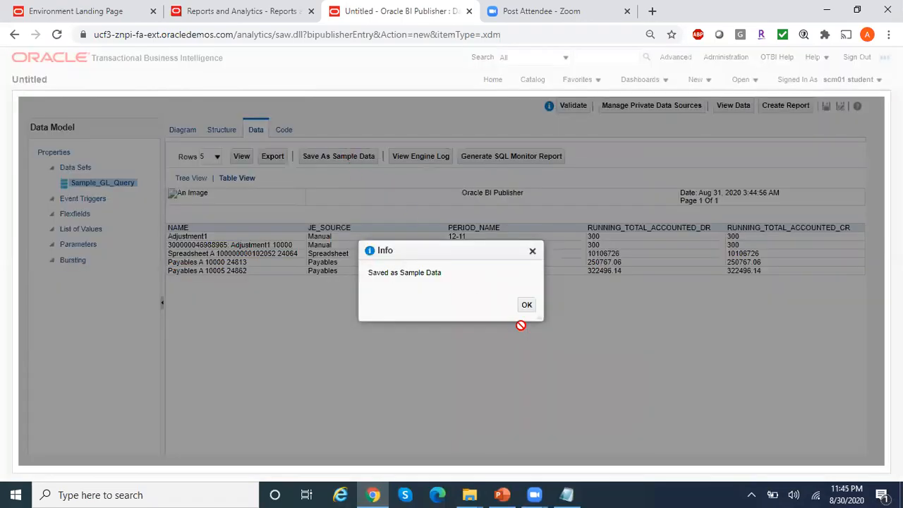
{"action": "left_click", "coordinate": [528, 307]}
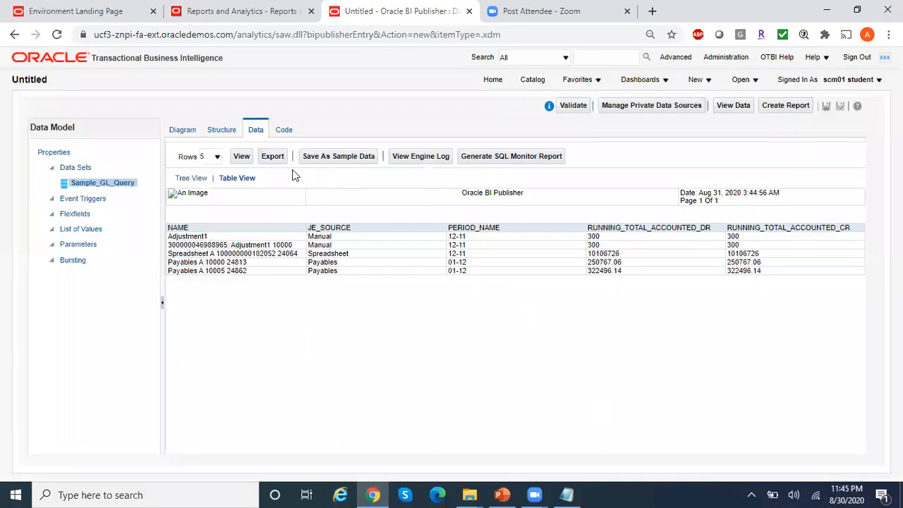
- Set the display name of NAME to "Jrnl Batch NAME" and of PERIOD_NAME to "Accounting Period"
{"action": "left_click", "coordinate": [228, 131]}
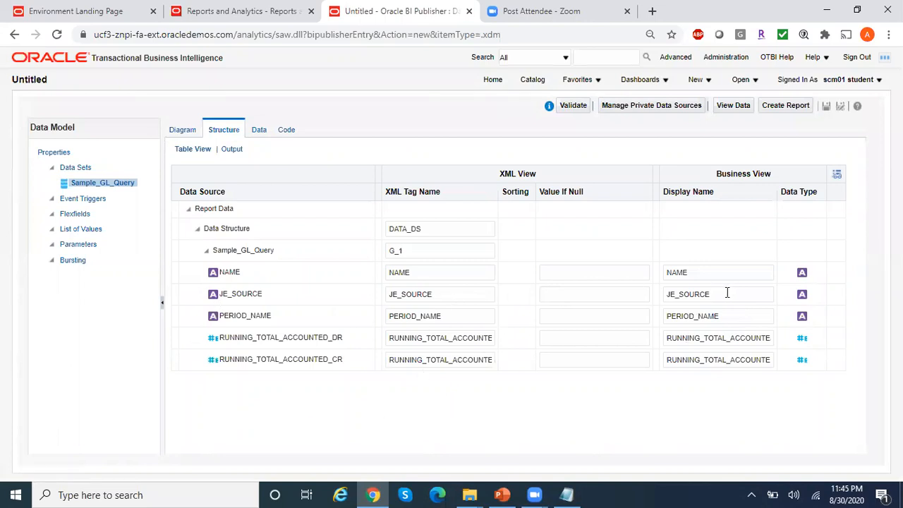
{"action": "left_click", "coordinate": [669, 272]}
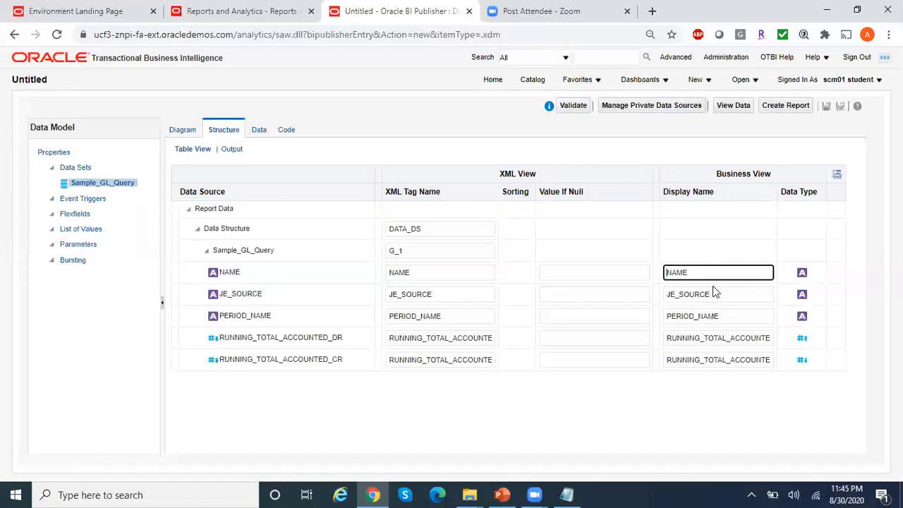
{"action": "type", "text": "Jrnl Batch"}
{"action": "left_click", "coordinate": [731, 317]}
{"action": "left_click_drag", "start_coordinate": [731, 318], "coordinate": [625, 314]}
{"action": "type", "text": "A"}
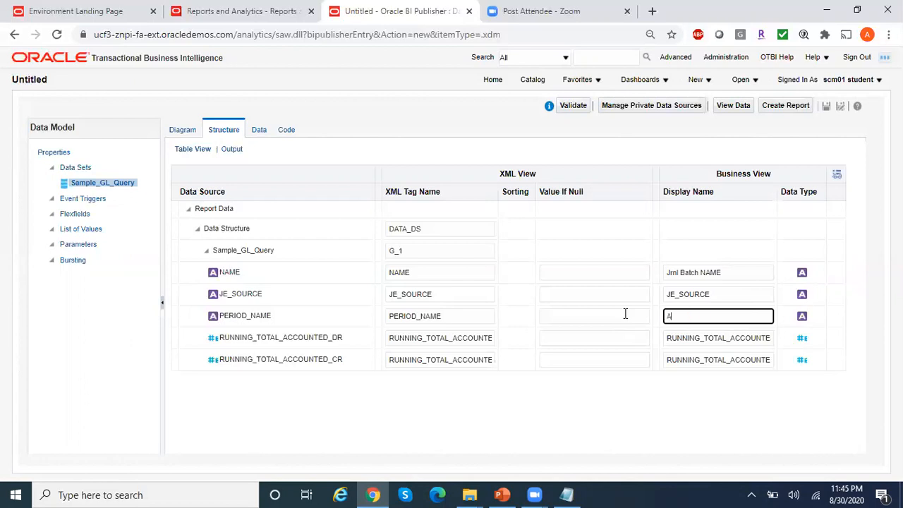
{"action": "type", "text": "ccounting Period"}
- Shorten the display names of the two running total columns to ACCOUNTED_DR and ACCOUNTED_CR
{"action": "left_click_drag", "start_coordinate": [731, 341], "coordinate": [635, 332]}
{"action": "key", "text": "BackSpace"}
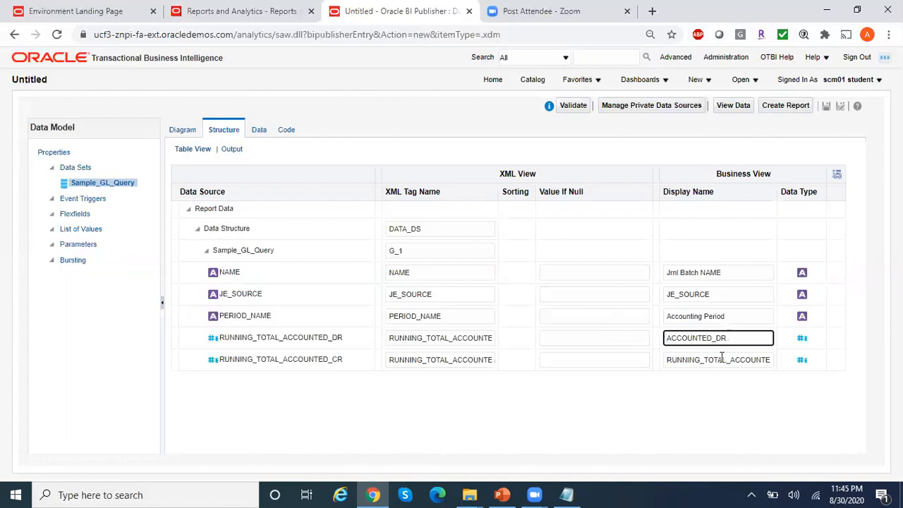
{"action": "left_click_drag", "start_coordinate": [731, 363], "coordinate": [597, 355]}
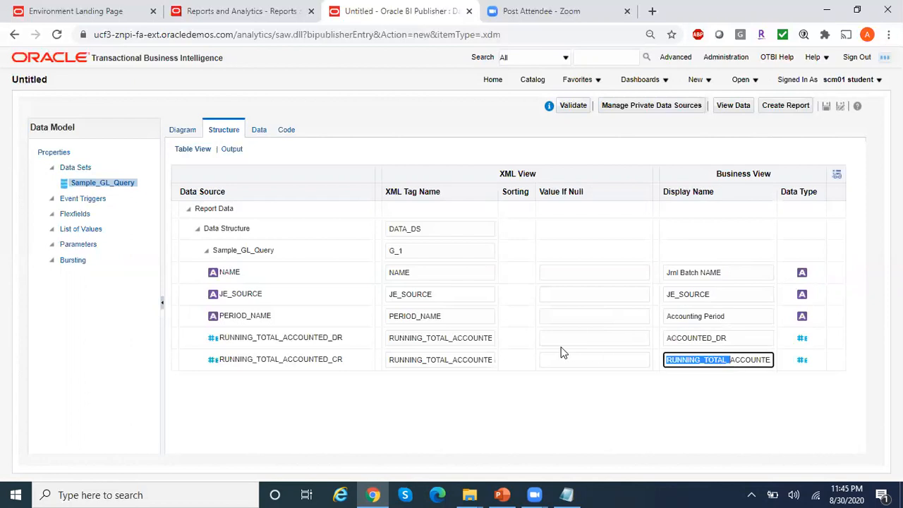
{"action": "key", "text": "BackSpace"}
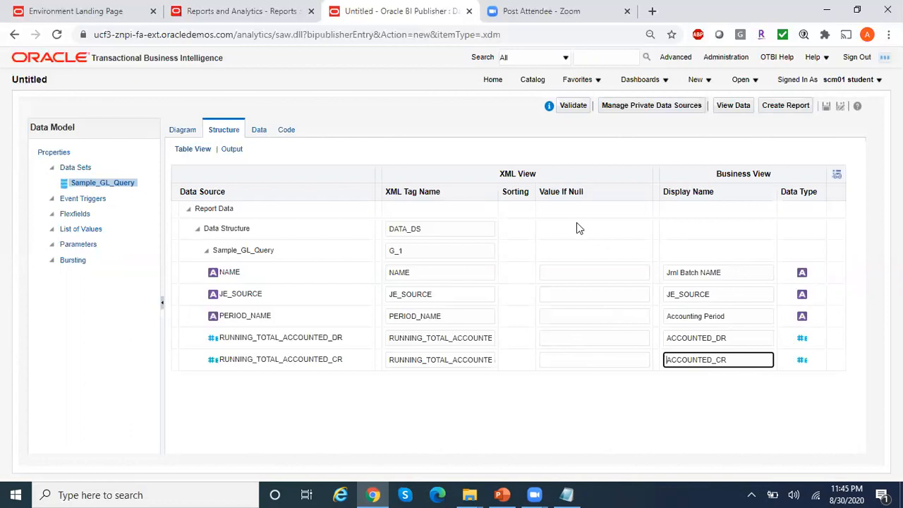
- Save the data model as GL_Batches_DM in the Arvy folder under My Folders
{"action": "left_click", "coordinate": [826, 108]}
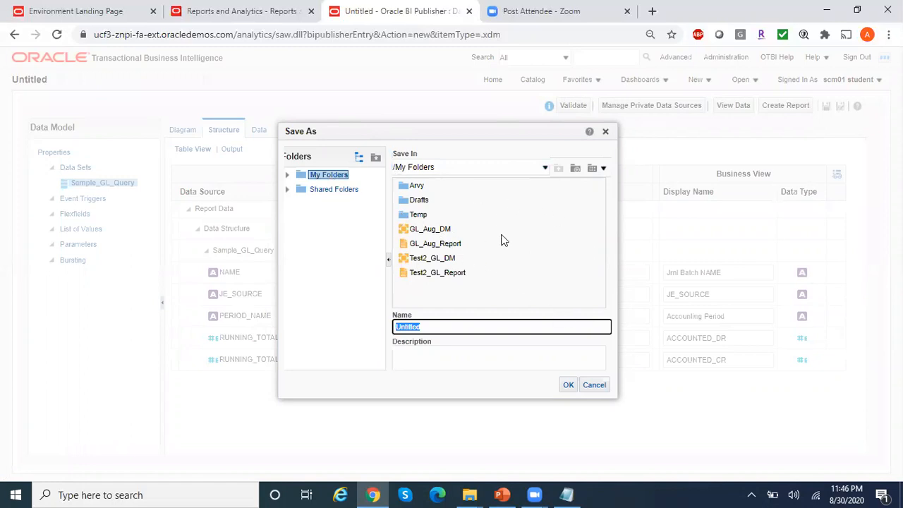
{"action": "left_click", "coordinate": [415, 185]}
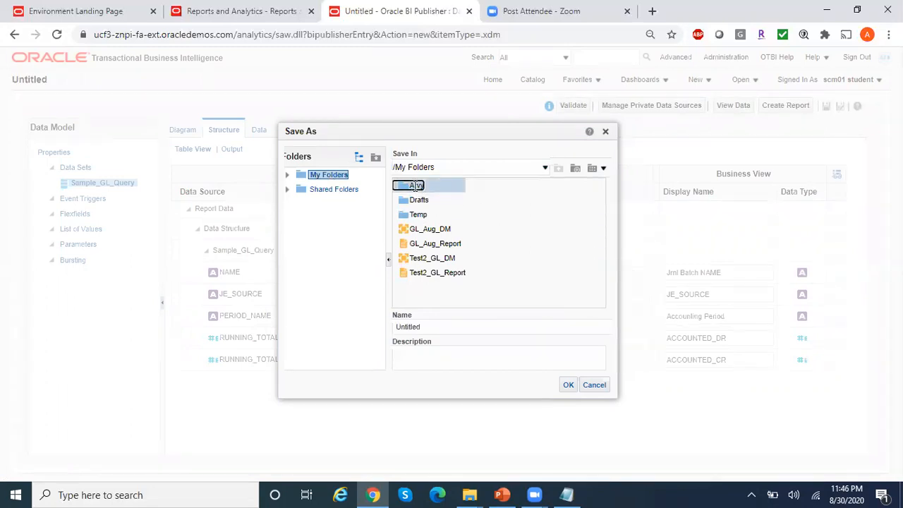
{"action": "double_click", "coordinate": [416, 185]}
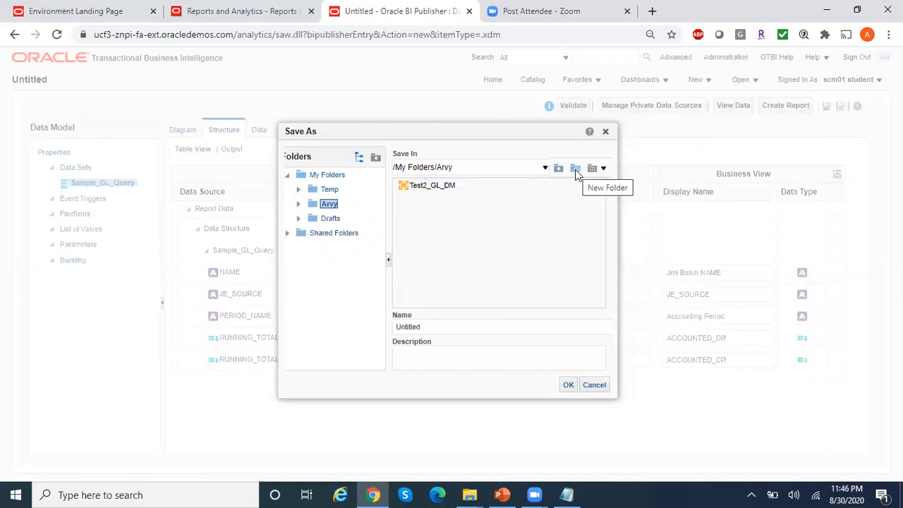
{"action": "left_click", "coordinate": [437, 326]}
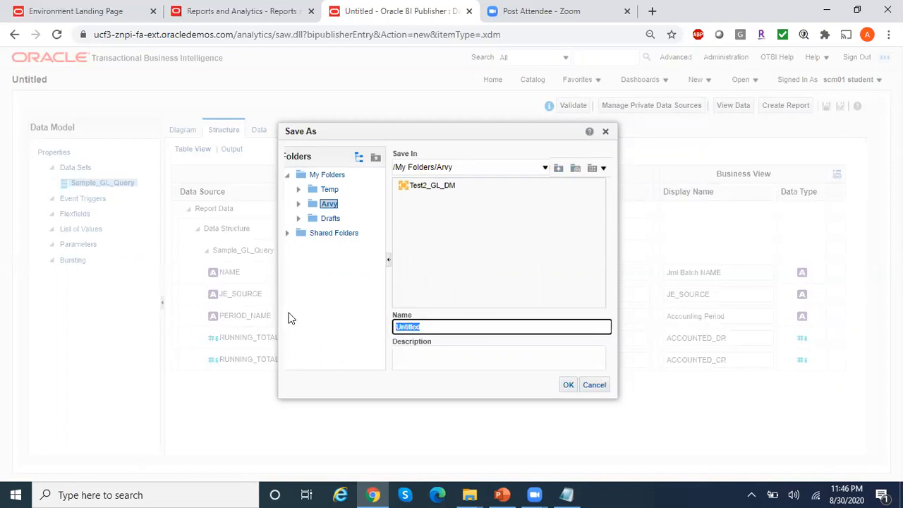
{"action": "type", "text": "GL_Batches_DM"}
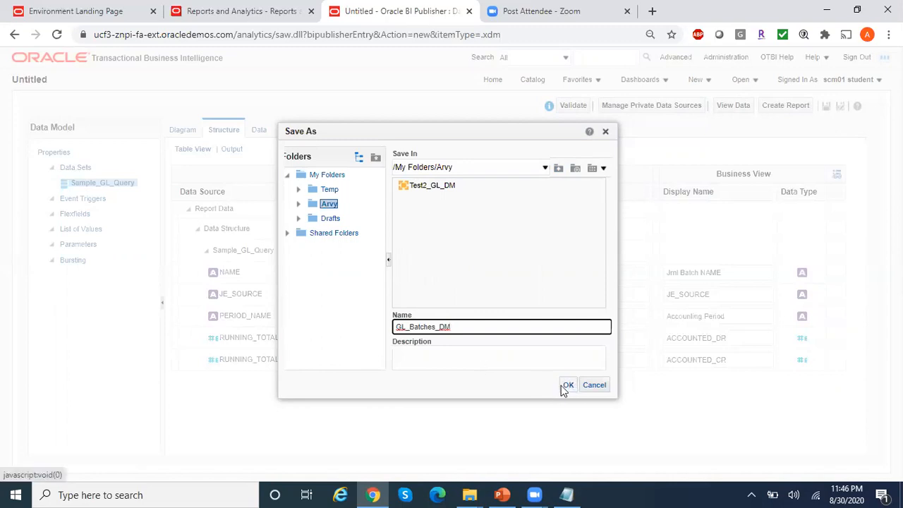
{"action": "left_click", "coordinate": [498, 358]}
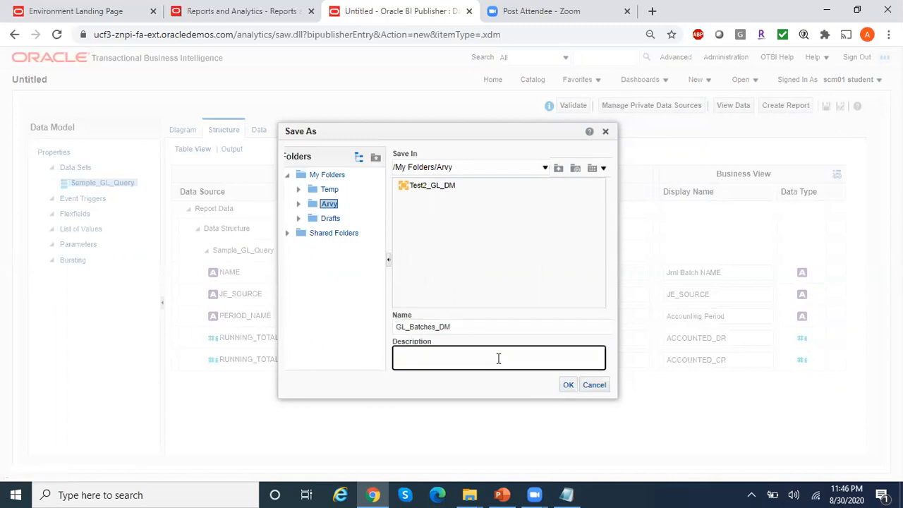
{"action": "left_click", "coordinate": [569, 385]}
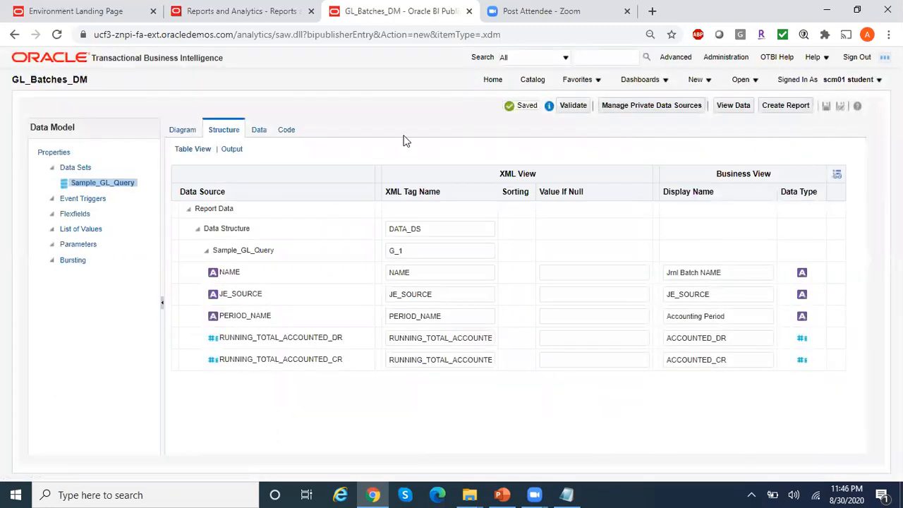
- Start a guided report from the GL_Batches_DM data model, using portrait orientation and the Table layout
{"action": "left_click", "coordinate": [792, 110]}
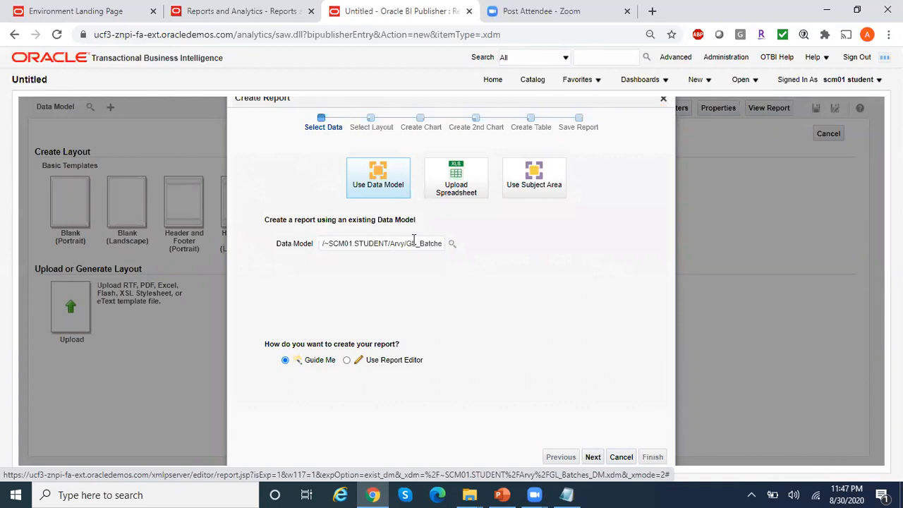
{"action": "left_click_drag", "start_coordinate": [407, 243], "coordinate": [455, 261]}
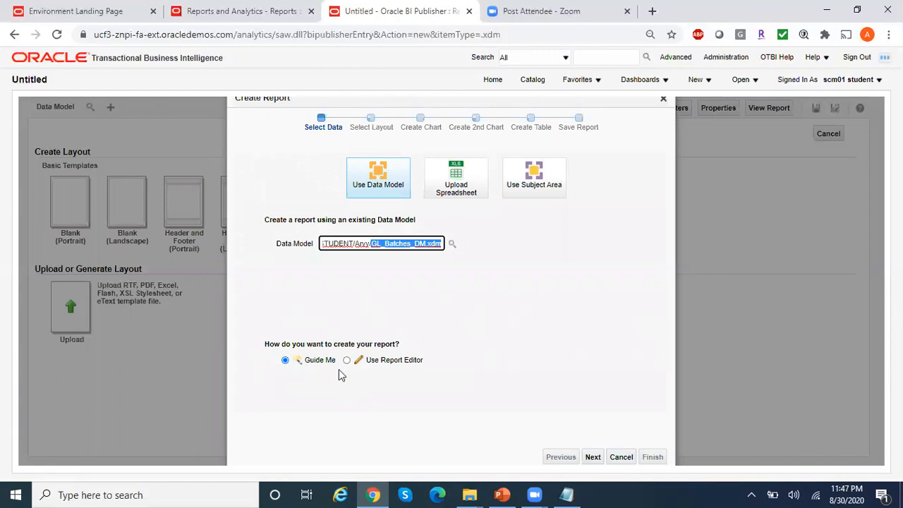
{"action": "left_click", "coordinate": [592, 458]}
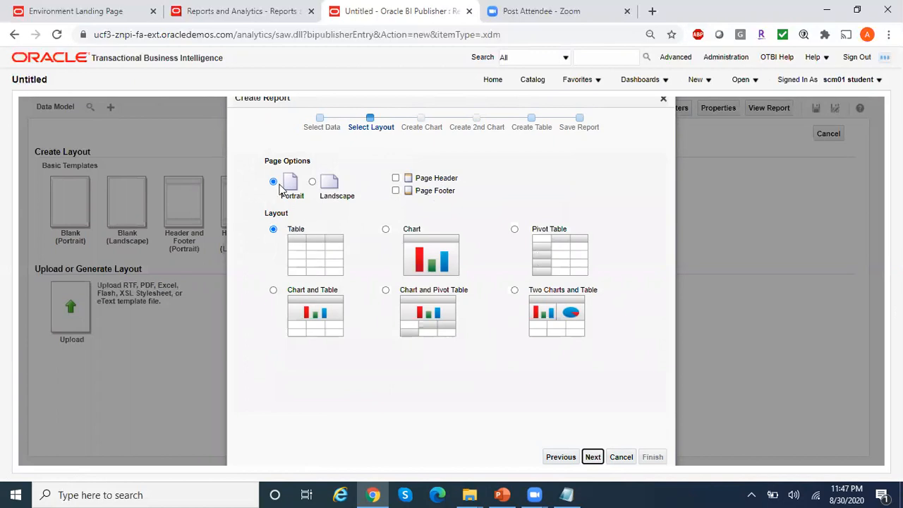
{"action": "left_click", "coordinate": [594, 457]}
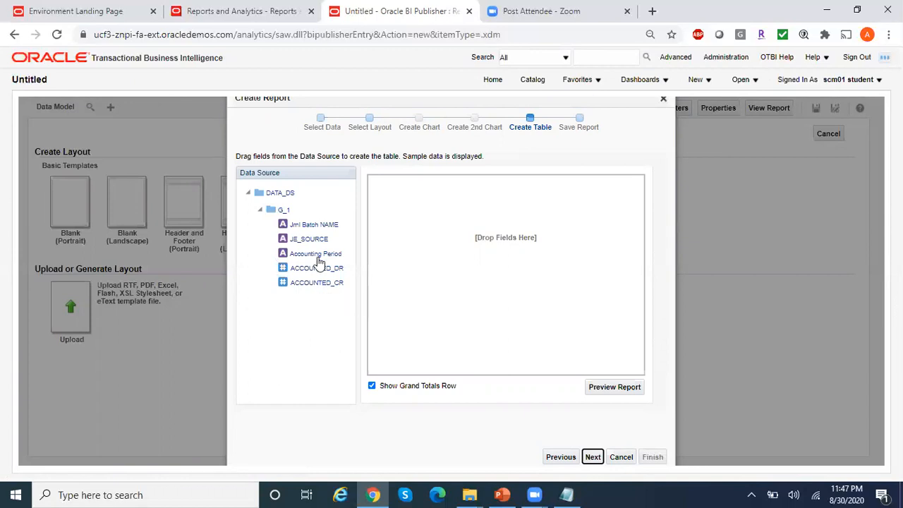
- Build the report table with the columns Jrnl Batch NAME, JE_SOURCE, Accounting Period, ACCOUNTED_DR and ACCOUNTED_CR
{"action": "left_click_drag", "start_coordinate": [307, 229], "coordinate": [431, 221]}
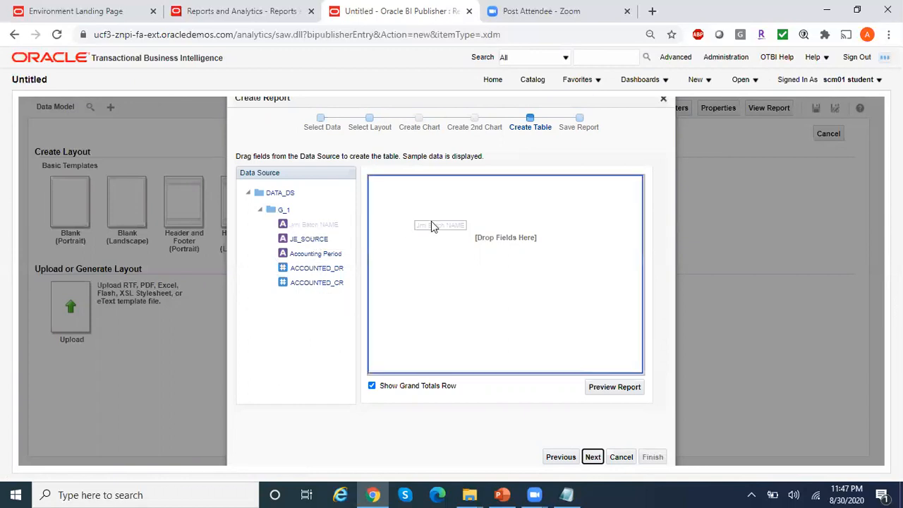
{"action": "left_click_drag", "start_coordinate": [310, 240], "coordinate": [482, 240]}
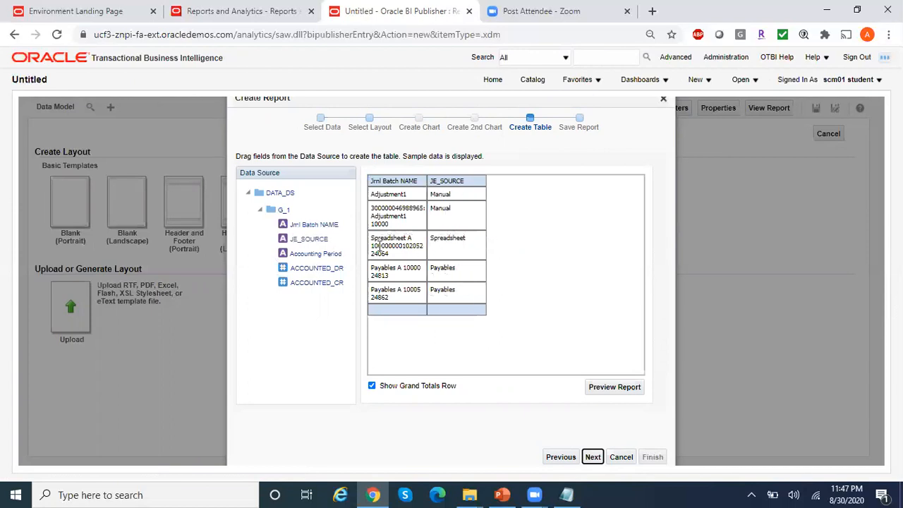
{"action": "left_click_drag", "start_coordinate": [319, 256], "coordinate": [536, 220]}
{"action": "left_click_drag", "start_coordinate": [318, 269], "coordinate": [605, 252]}
{"action": "left_click_drag", "start_coordinate": [317, 290], "coordinate": [633, 284]}
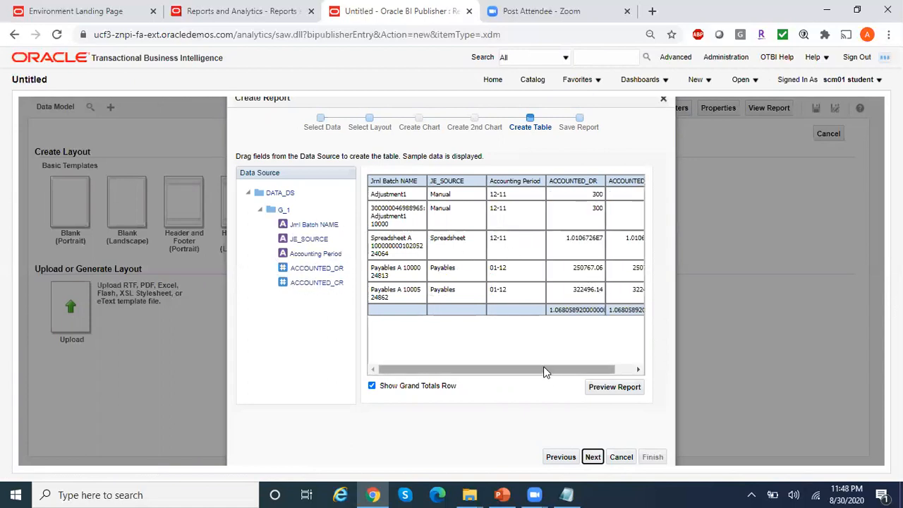
- Hide the grand totals row in the table and show it again
{"action": "left_click_drag", "start_coordinate": [543, 366], "coordinate": [564, 369]}
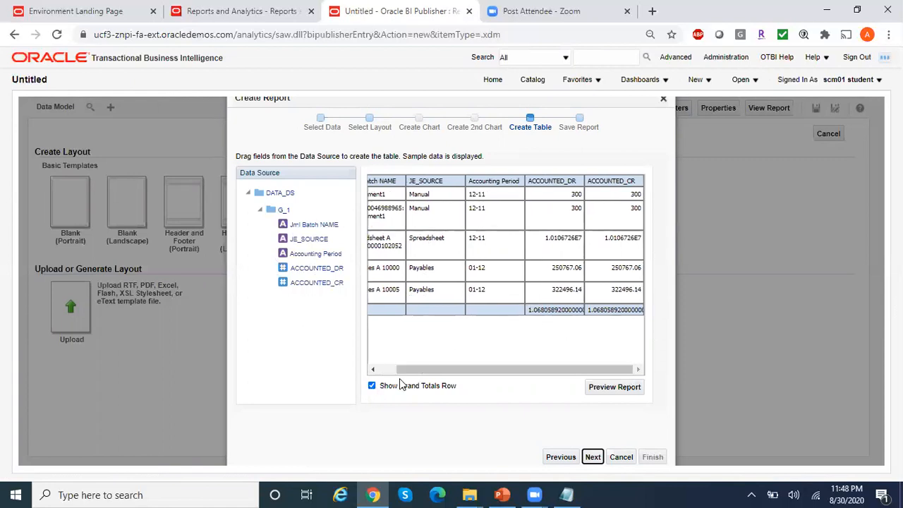
{"action": "left_click", "coordinate": [372, 386]}
{"action": "left_click_drag", "start_coordinate": [443, 366], "coordinate": [522, 378]}
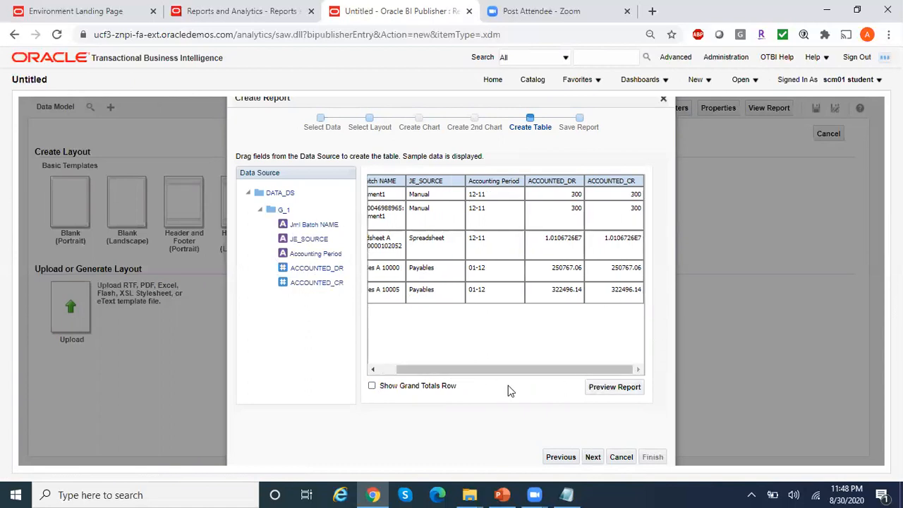
{"action": "left_click", "coordinate": [371, 386]}
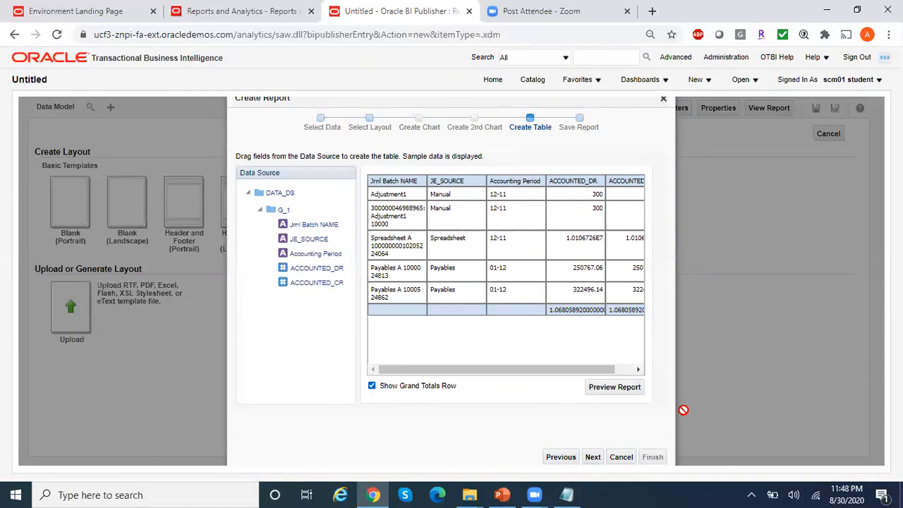
- Finish the report with the View Report option and save it as GL_Batches_Report in the Arvy folder
{"action": "left_click", "coordinate": [593, 457]}
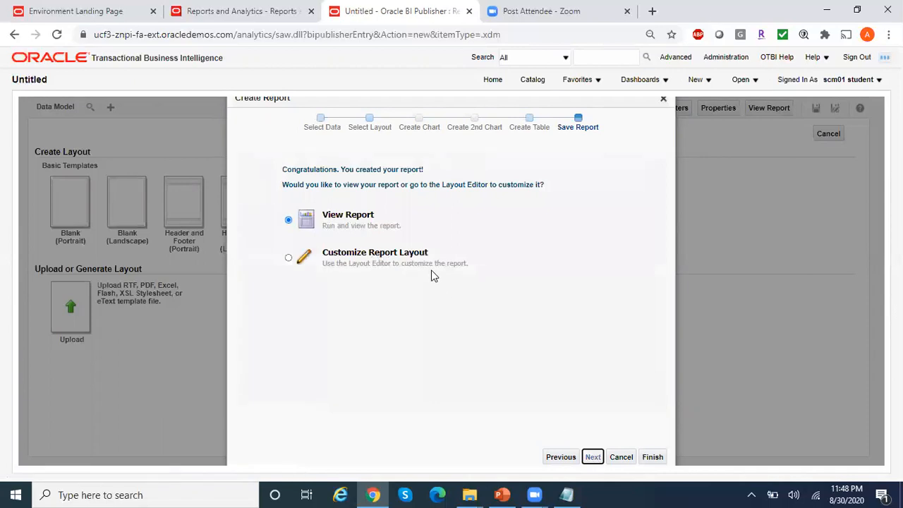
{"action": "left_click", "coordinate": [654, 458]}
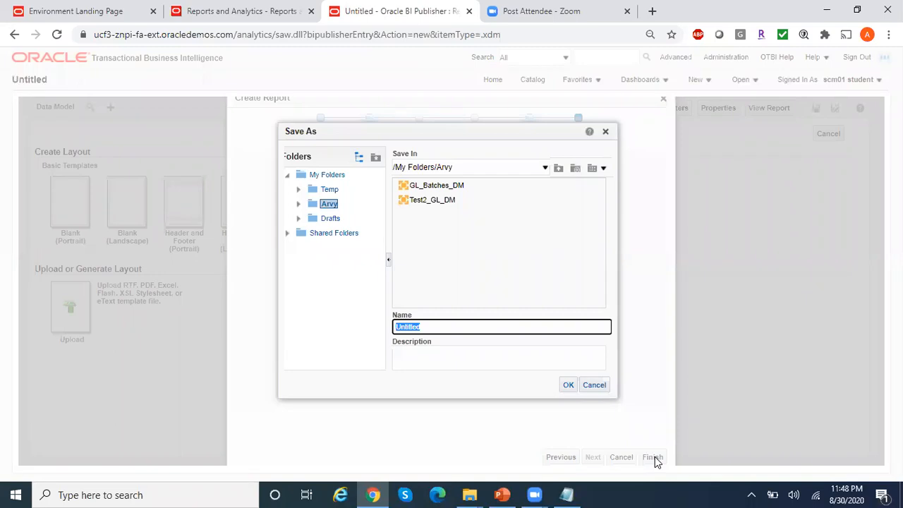
{"action": "type", "text": "GL_Batches_Report"}
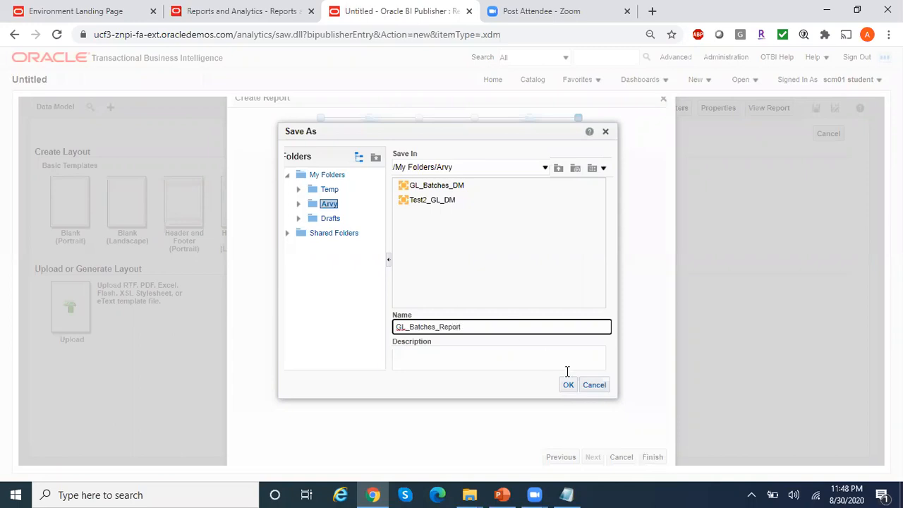
{"action": "left_click", "coordinate": [568, 385]}
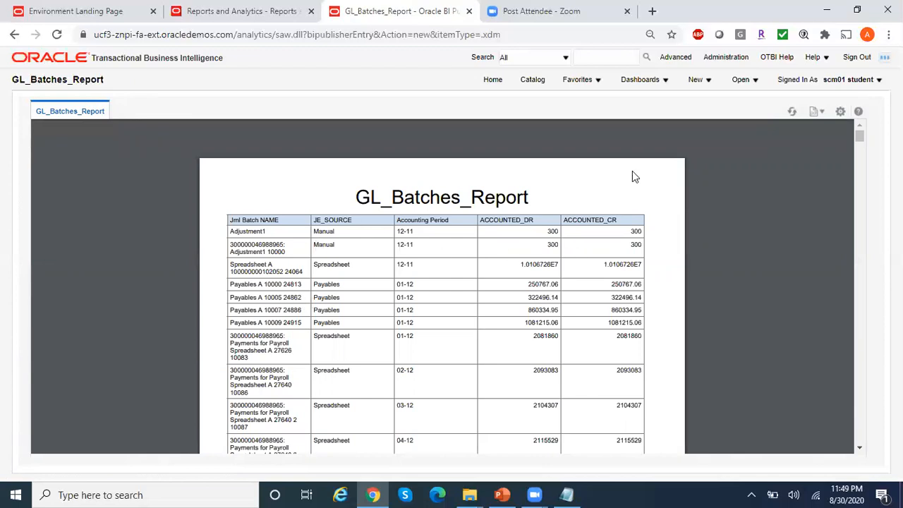
- Export the report to Excel (*.xlsx), open the downloaded workbook and enable editing
{"action": "left_click", "coordinate": [821, 112]}
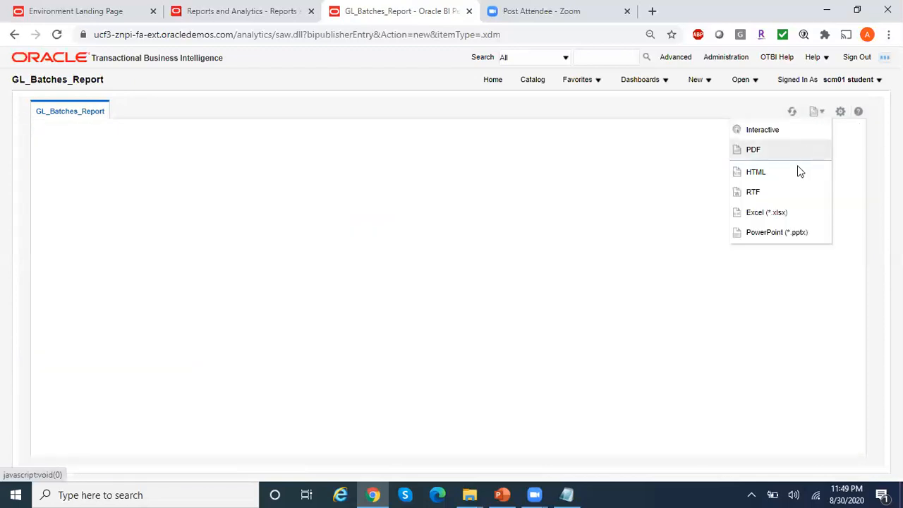
{"action": "left_click", "coordinate": [777, 214]}
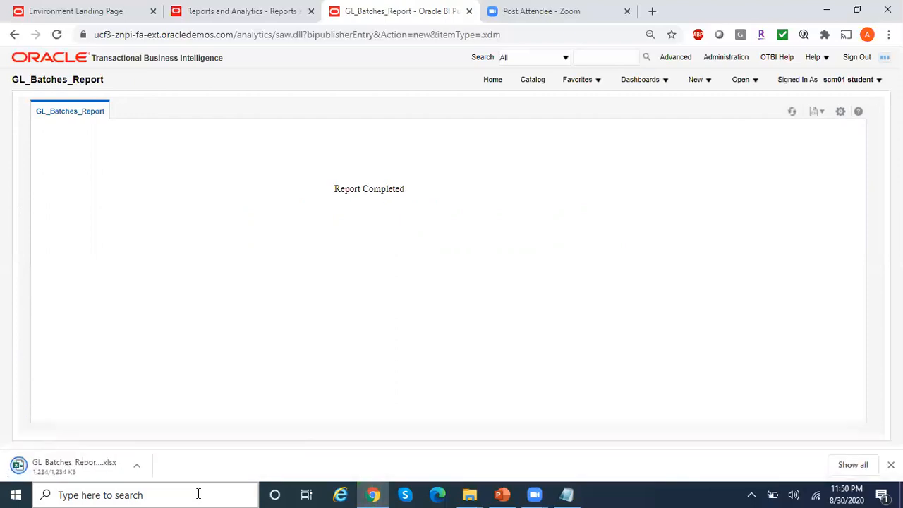
{"action": "left_click", "coordinate": [82, 475]}
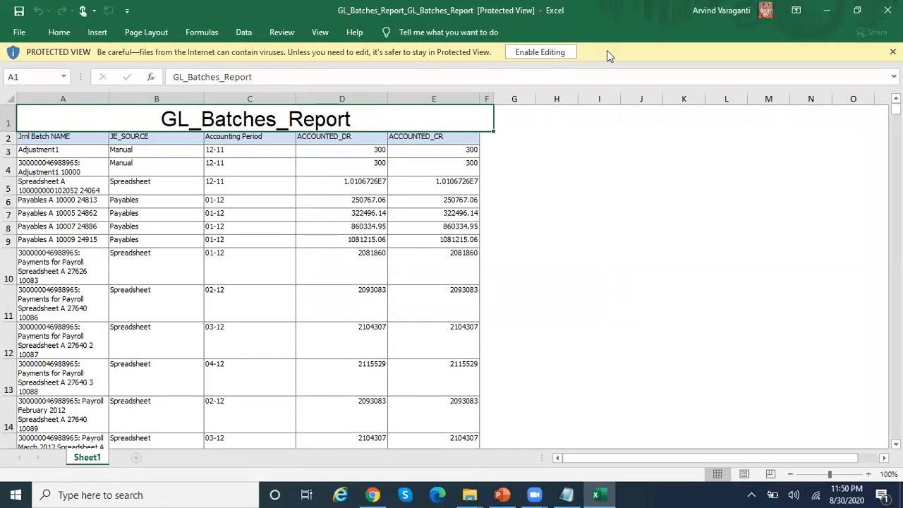
{"action": "left_click", "coordinate": [554, 56]}
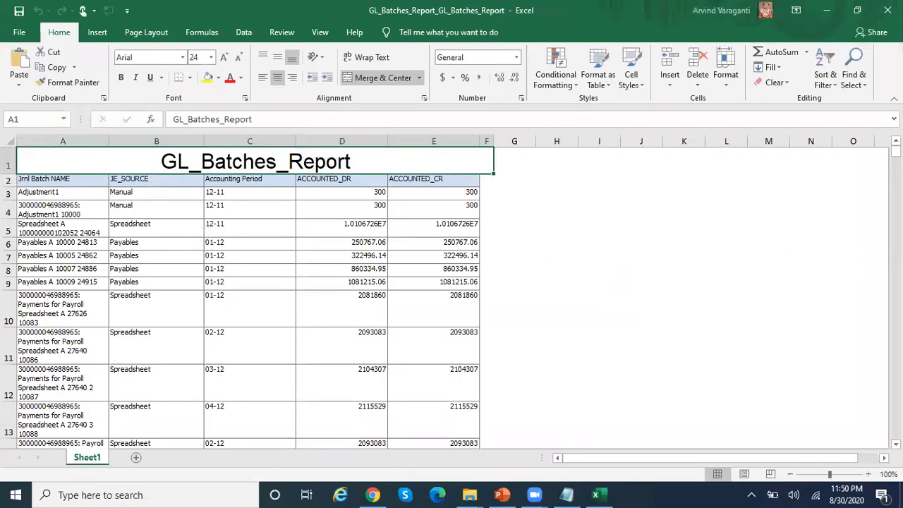
- Examine the exported journal rows through to the totals row at the end of the sheet and return to the beginning
{"action": "left_click_drag", "start_coordinate": [895, 151], "coordinate": [896, 433]}
{"action": "scroll", "coordinate": [247, 296], "scroll_direction": "down", "scroll_amount": 4}
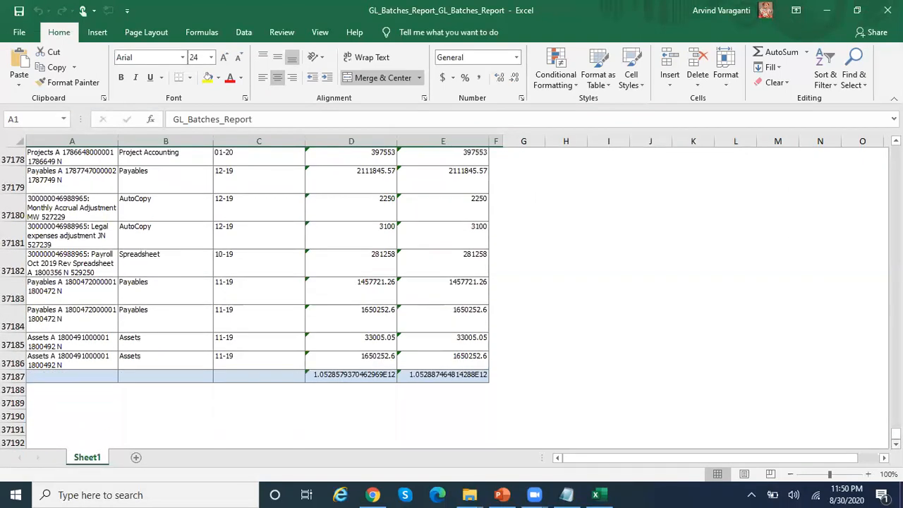
{"action": "left_click_drag", "start_coordinate": [896, 433], "coordinate": [895, 150]}
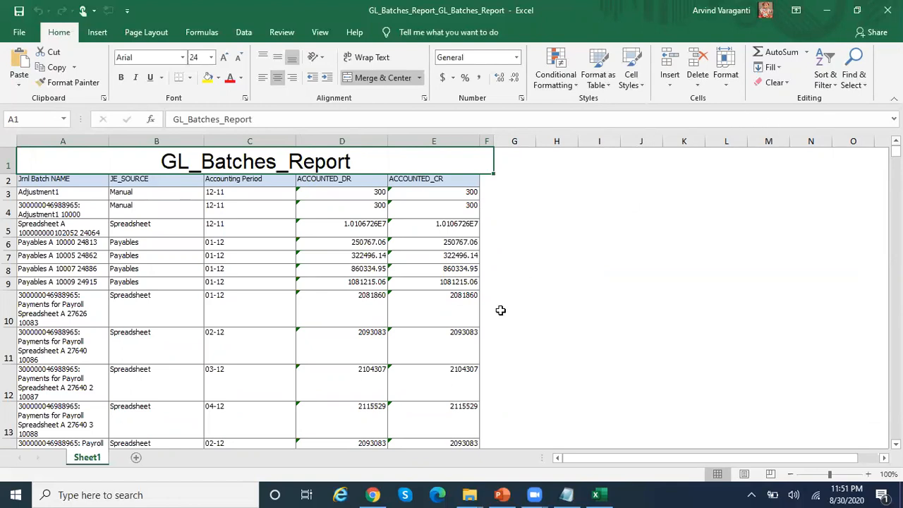
- Switch back to Chrome, close the finished report, and open the BI catalog through Reports and Analytics
{"action": "left_click", "coordinate": [374, 495]}
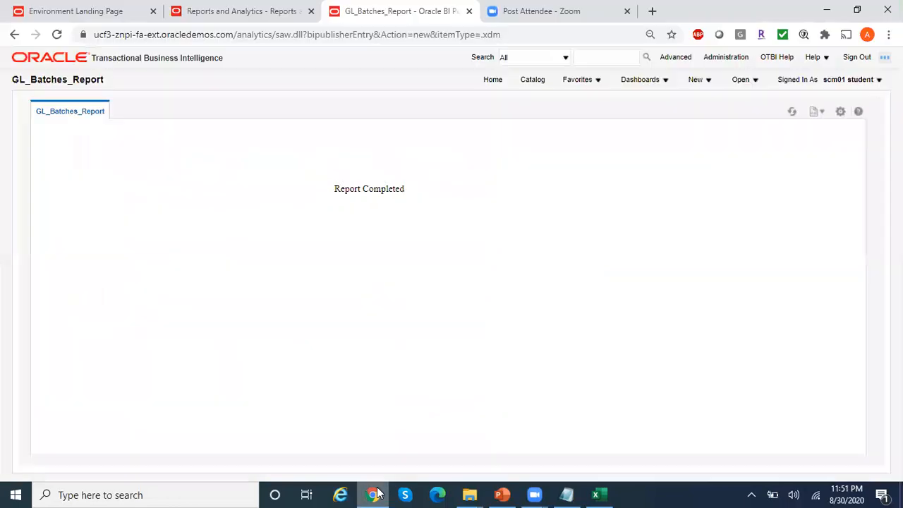
{"action": "left_click", "coordinate": [469, 11]}
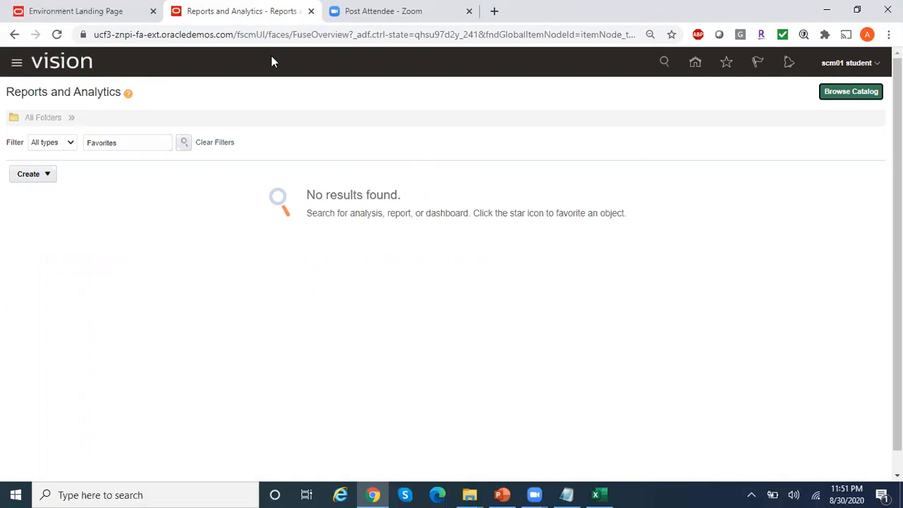
{"action": "left_click", "coordinate": [34, 64]}
{"action": "left_click_drag", "start_coordinate": [456, 240], "coordinate": [462, 414]}
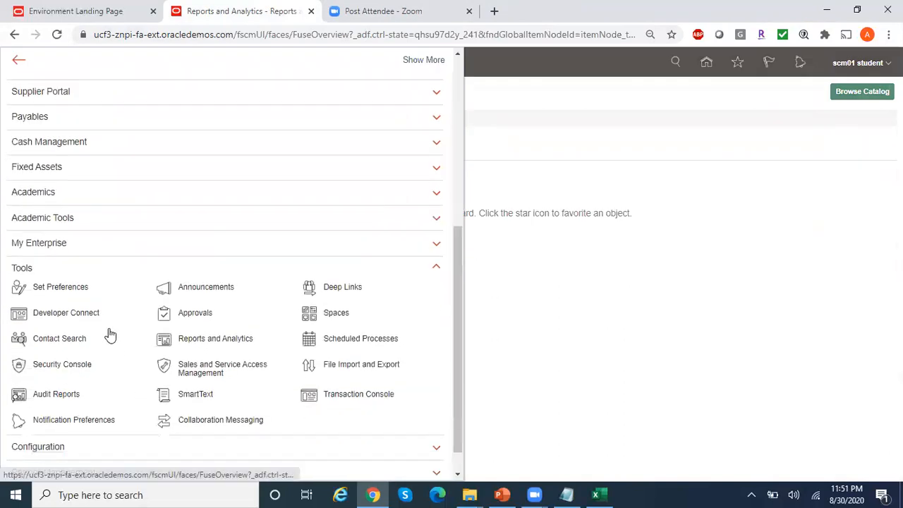
{"action": "left_click", "coordinate": [227, 343]}
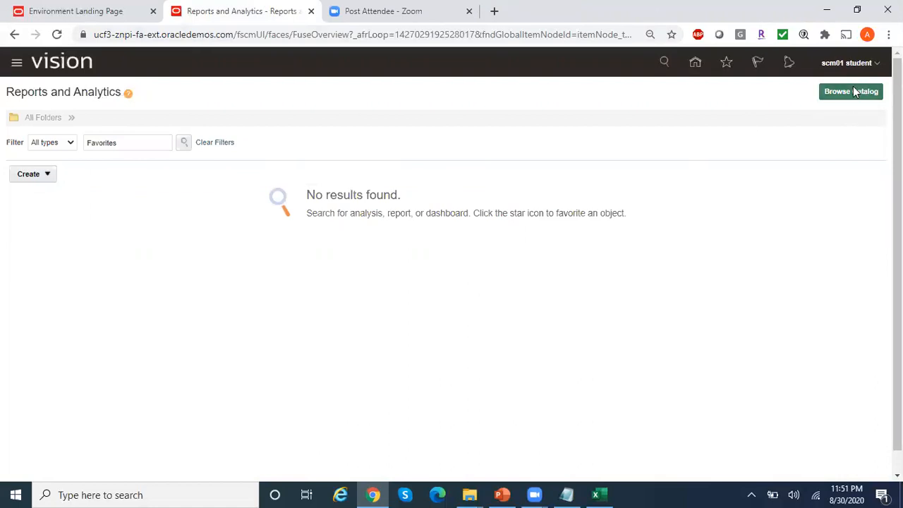
{"action": "left_click", "coordinate": [853, 91]}
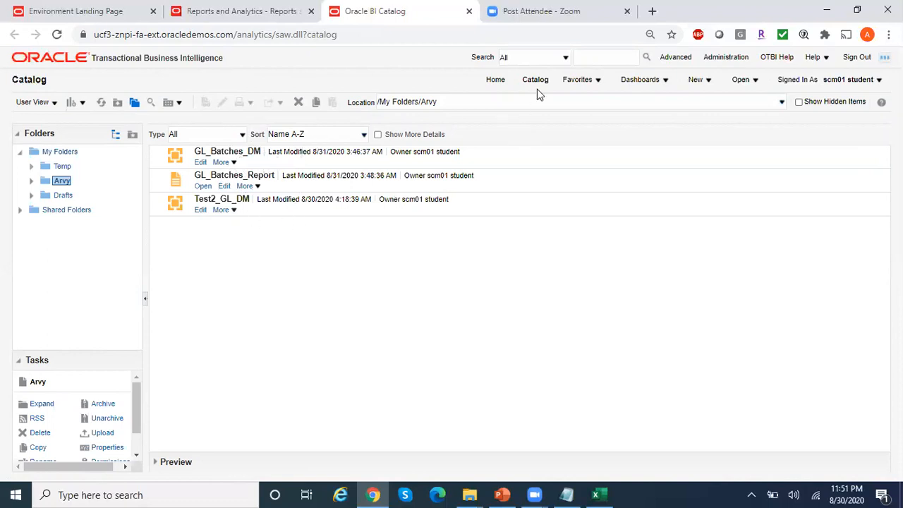
- Open the GL_Batches_DM data model from the catalog for editing and close it without changes
{"action": "left_click", "coordinate": [599, 61]}
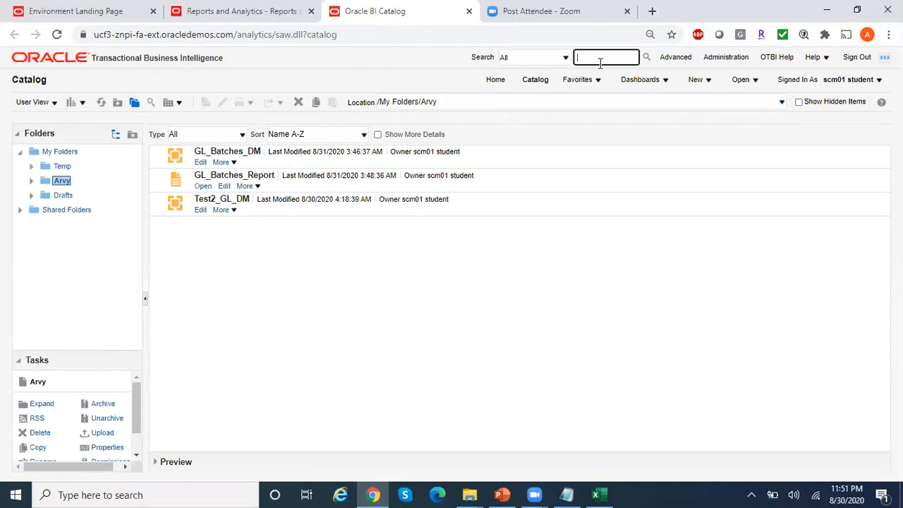
{"action": "left_click", "coordinate": [543, 85]}
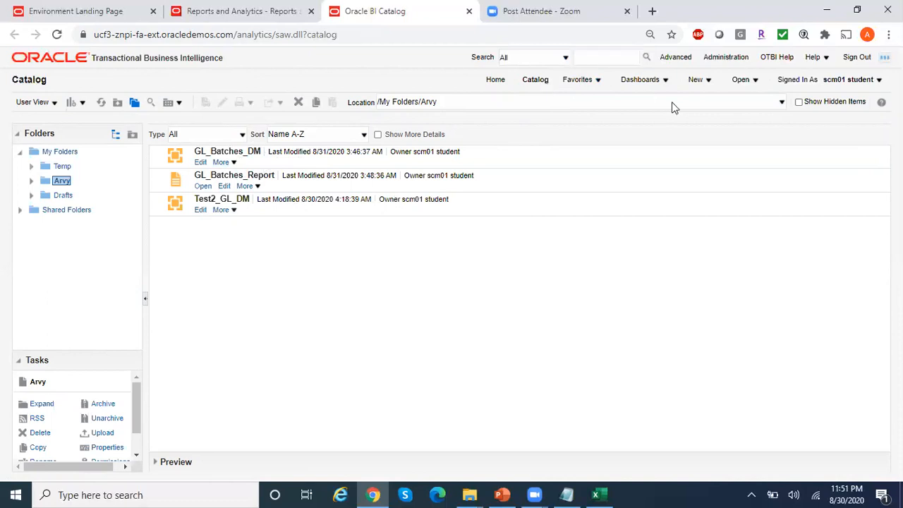
{"action": "left_click", "coordinate": [201, 162]}
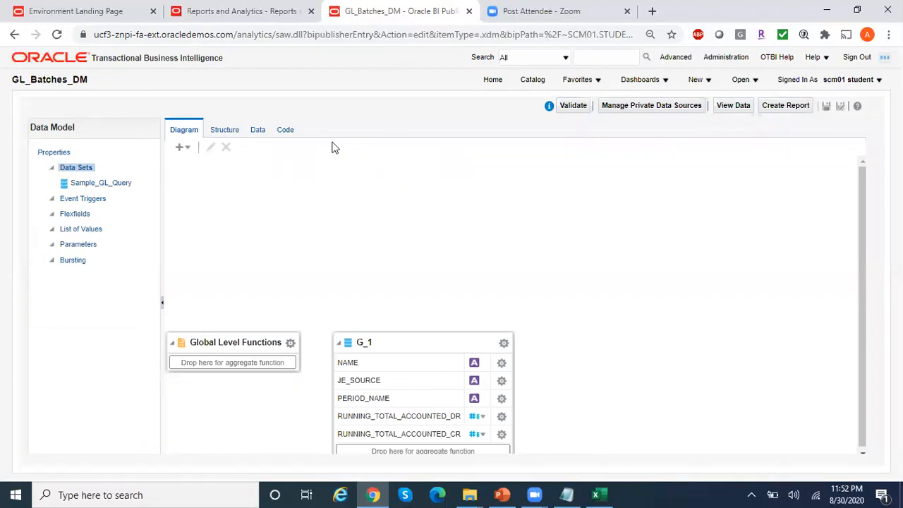
{"action": "left_click", "coordinate": [468, 12]}
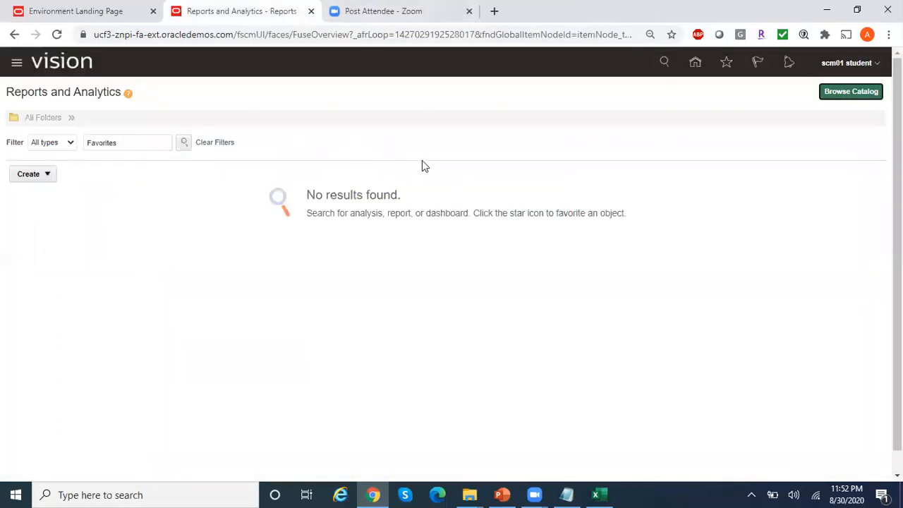
- Browse the catalog again and open GL_Batches_Report from the Arvy folder
{"action": "left_click", "coordinate": [852, 94]}
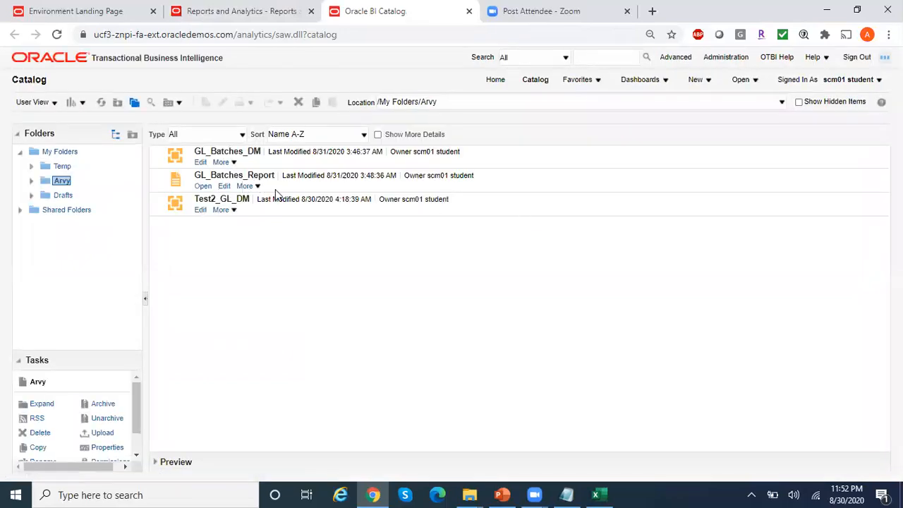
{"action": "left_click", "coordinate": [203, 186]}
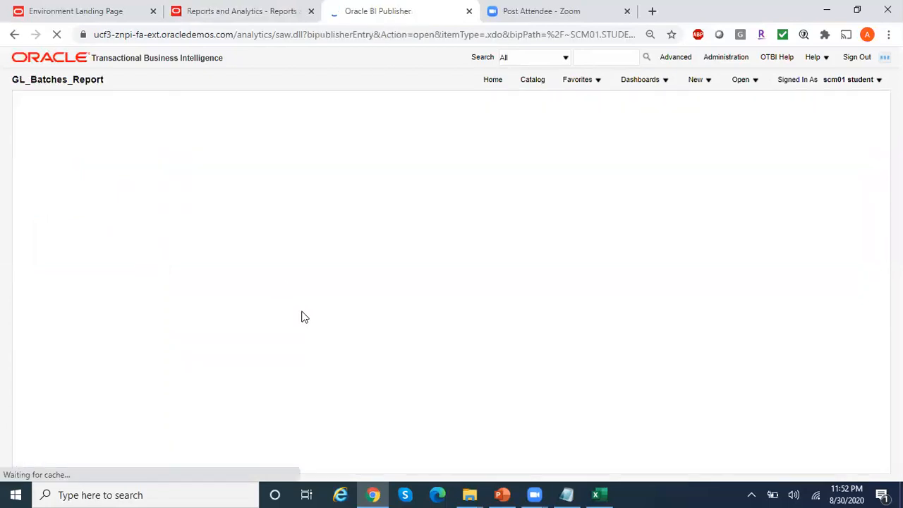